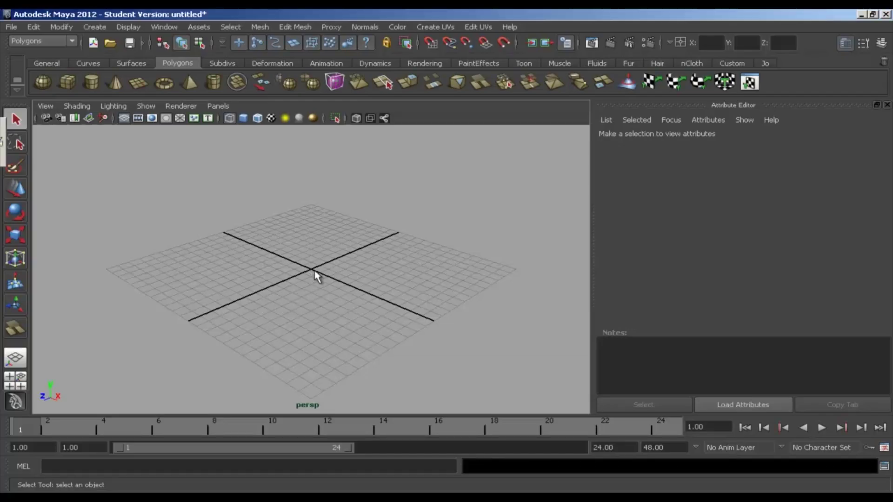
# In the side view, create a polygon cylinder at the origin and stretch it vertically to a scale of about 3.8
pyautogui.press('space')
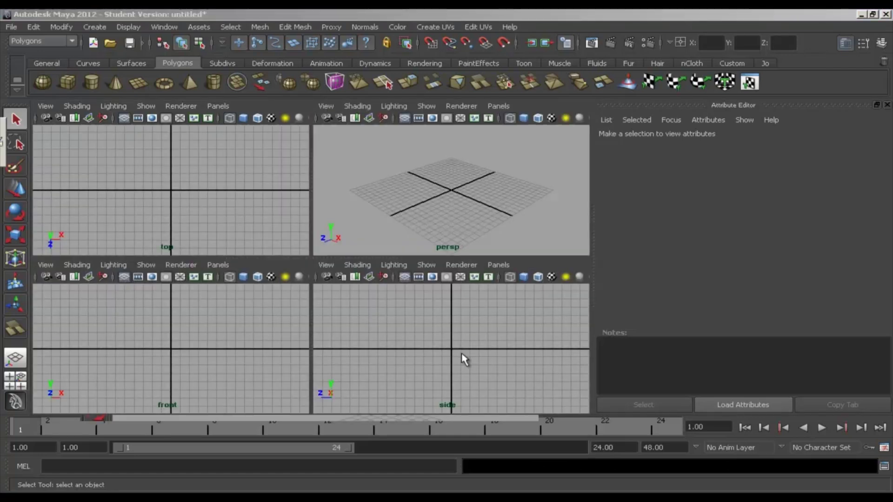
pyautogui.press('space')
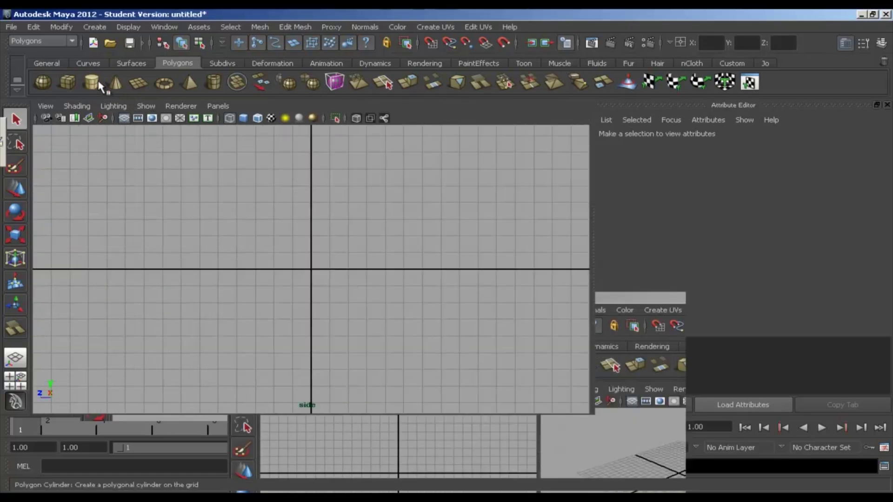
pyautogui.press('r')
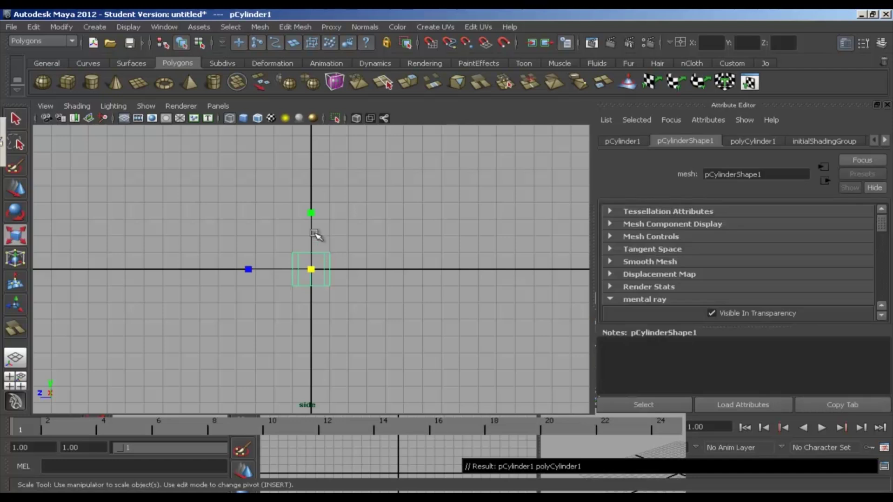
pyautogui.moveTo(312, 214); pyautogui.dragTo(296, 63)
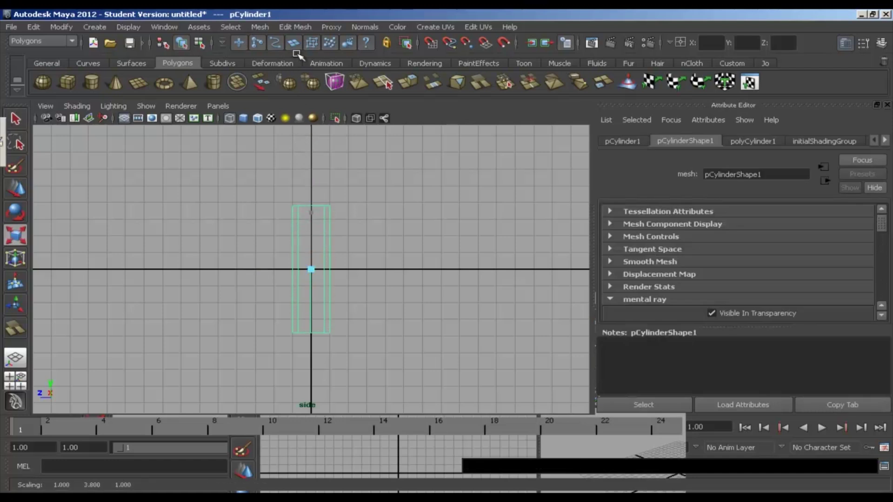
# Move the cylinder up so that its base rests on the horizontal grid axis
pyautogui.press('w')
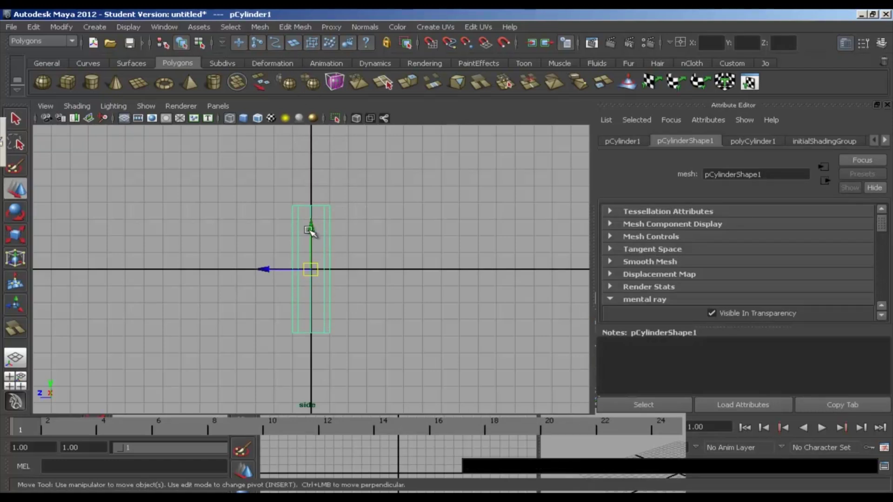
pyautogui.moveTo(310, 231); pyautogui.dragTo(315, 191)
pyautogui.keyDown('alt'); pyautogui.moveTo(315, 191); pyautogui.dragTo(325, 265, button='middle'); pyautogui.keyUp('alt')
pyautogui.keyDown('alt'); pyautogui.moveTo(325, 265); pyautogui.dragTo(508, 316, button='right'); pyautogui.keyUp('alt')
pyautogui.press('q')
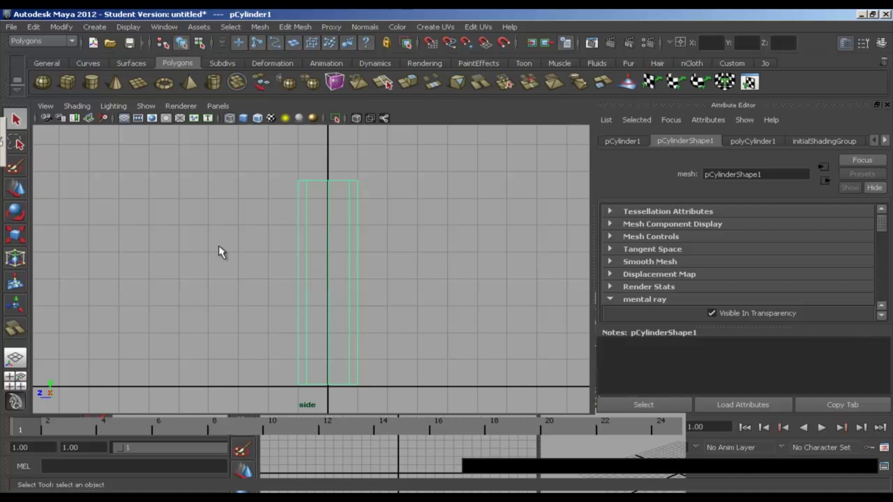
# Use the Cut Faces Tool to cut the cylinder horizontally near its base, at about two-thirds of its height, and closer to the top
pyautogui.click(285, 29)
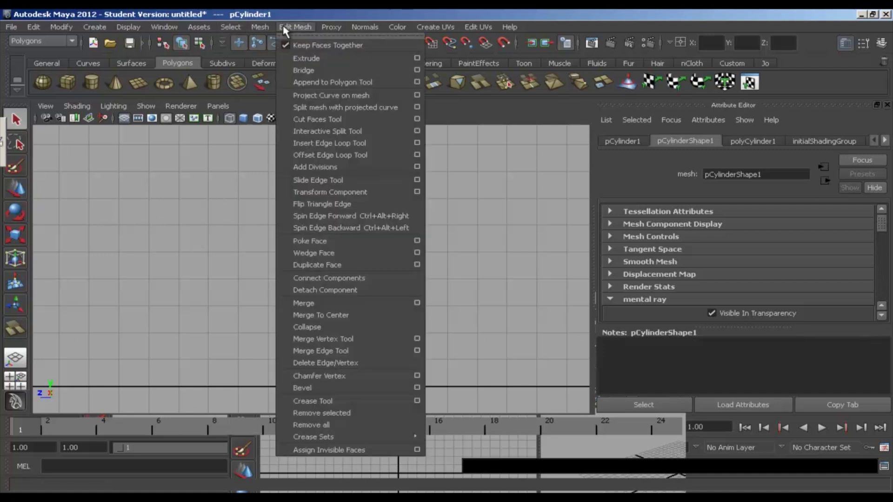
pyautogui.click(334, 120)
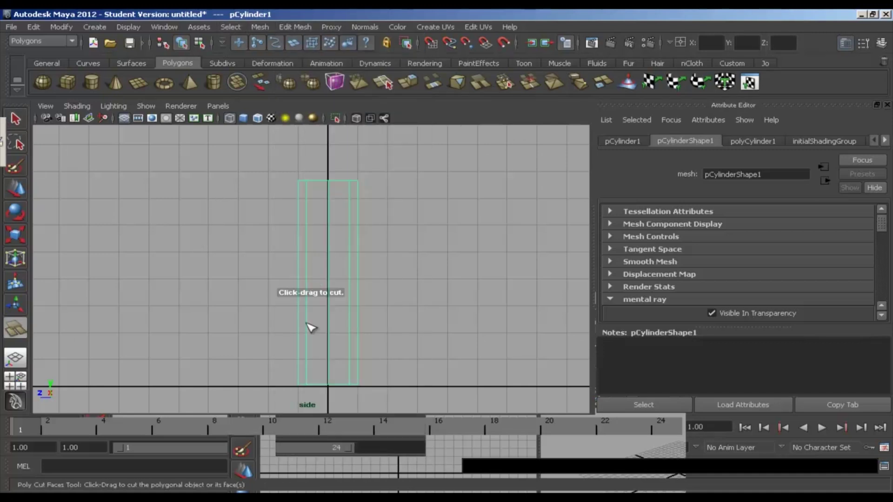
pyautogui.moveTo(299, 375); pyautogui.dragTo(312, 374)
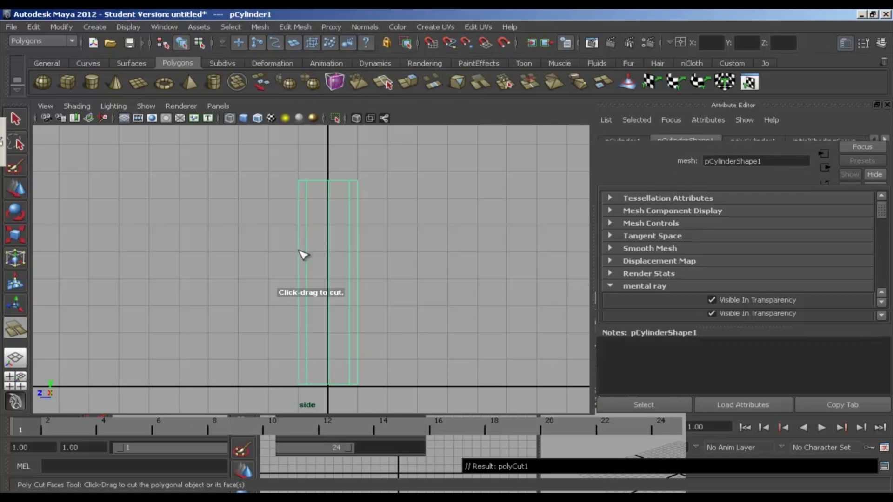
pyautogui.moveTo(328, 256); pyautogui.dragTo(389, 281)
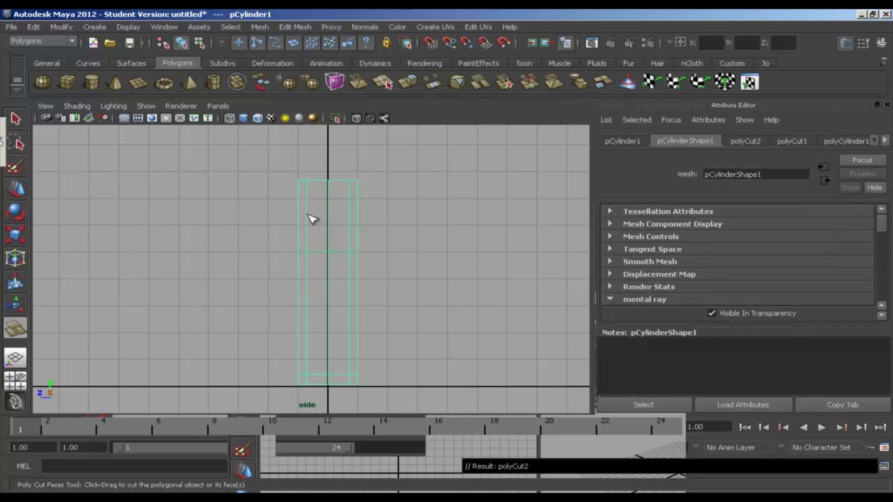
pyautogui.moveTo(303, 215); pyautogui.dragTo(329, 218)
pyautogui.press('q')
# Select the two uppermost rows of vertices and scale them uniformly to about half size to form the bottle's neck
pyautogui.moveTo(341, 218); pyautogui.dragTo(302, 215, button='right')
pyautogui.click(275, 166)
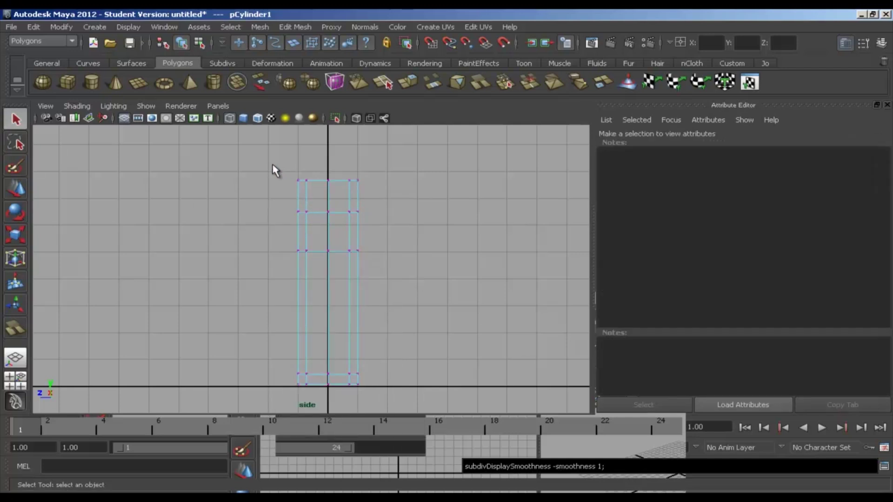
pyautogui.moveTo(271, 166); pyautogui.dragTo(418, 229)
pyautogui.press('r')
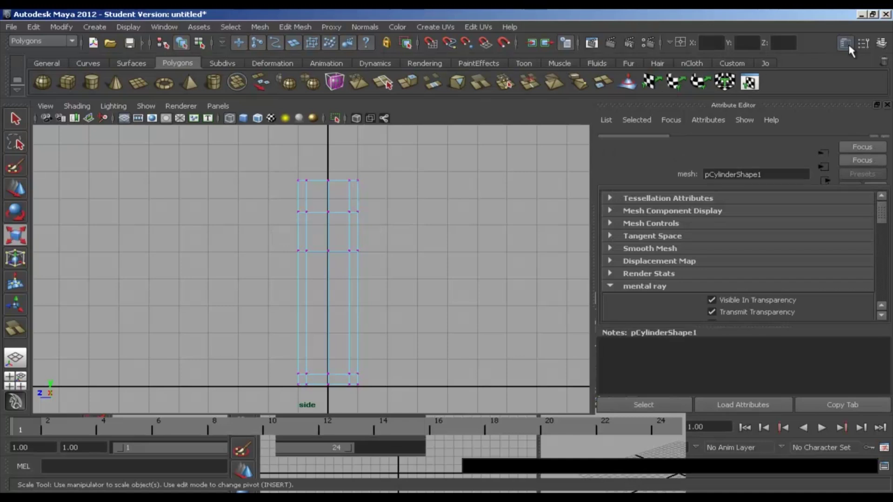
pyautogui.click(846, 43)
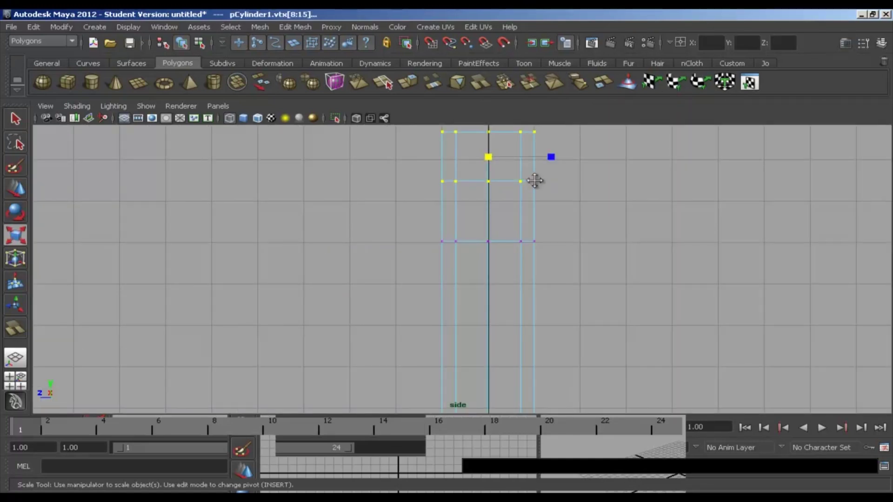
pyautogui.keyDown('alt'); pyautogui.moveTo(536, 181); pyautogui.dragTo(470, 222, button='middle'); pyautogui.keyUp('alt')
pyautogui.keyDown('alt'); pyautogui.moveTo(469, 228); pyautogui.dragTo(366, 240, button='right'); pyautogui.keyUp('alt')
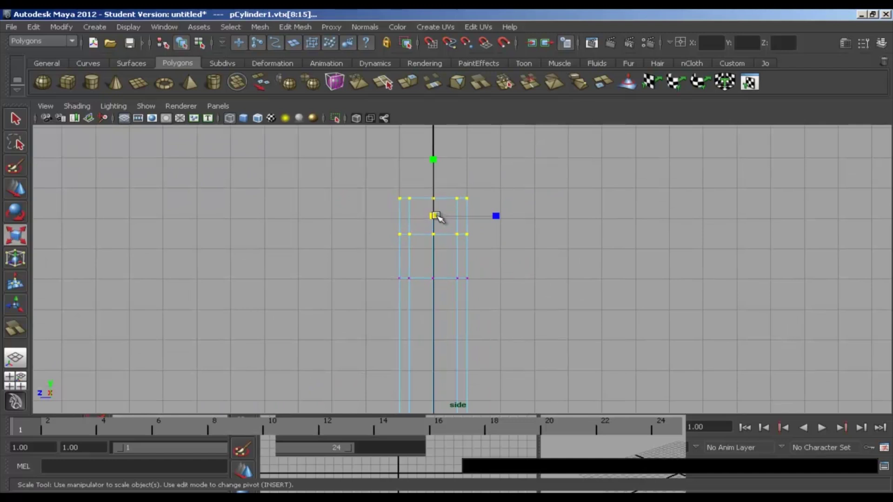
pyautogui.moveTo(435, 218); pyautogui.dragTo(406, 213)
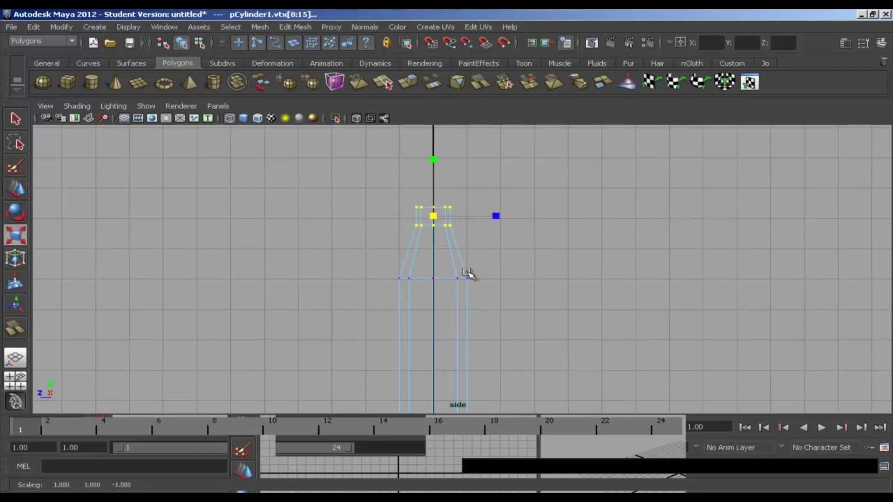
# Move the topmost row of vertices up to a height of about 7.9 cm to lengthen the neck
pyautogui.keyDown('alt'); pyautogui.moveTo(468, 273); pyautogui.dragTo(459, 249, button='middle'); pyautogui.keyUp('alt')
pyautogui.keyDown('alt'); pyautogui.moveTo(458, 247); pyautogui.dragTo(409, 247, button='right'); pyautogui.keyUp('alt')
pyautogui.moveTo(422, 174); pyautogui.dragTo(463, 187)
pyautogui.press('w')
pyautogui.moveTo(423, 144); pyautogui.dragTo(418, 132)
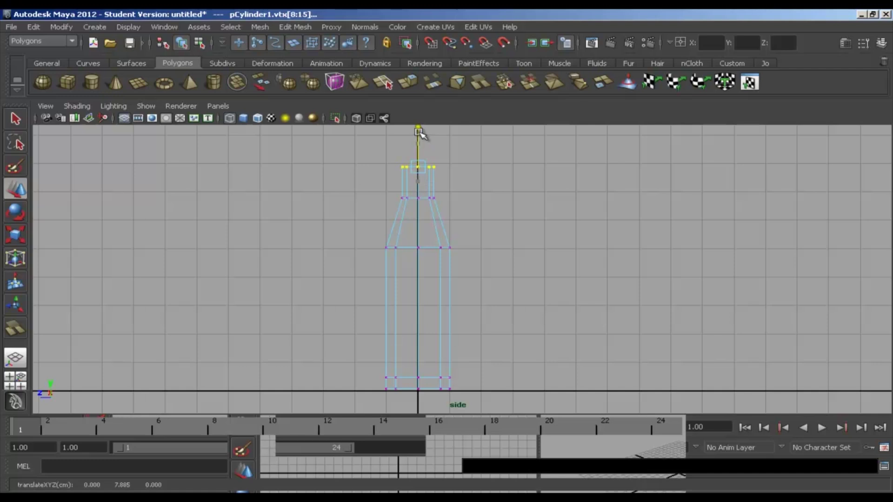
pyautogui.moveTo(418, 131); pyautogui.dragTo(418, 132)
# Use the Cut Faces Tool to make two closely spaced horizontal cuts around the middle of the bottle's neck
pyautogui.keyDown('alt'); pyautogui.moveTo(419, 171); pyautogui.dragTo(408, 210, button='middle'); pyautogui.keyUp('alt')
pyautogui.keyDown('alt'); pyautogui.moveTo(409, 211); pyautogui.dragTo(484, 205, button='right'); pyautogui.keyUp('alt')
pyautogui.press('q')
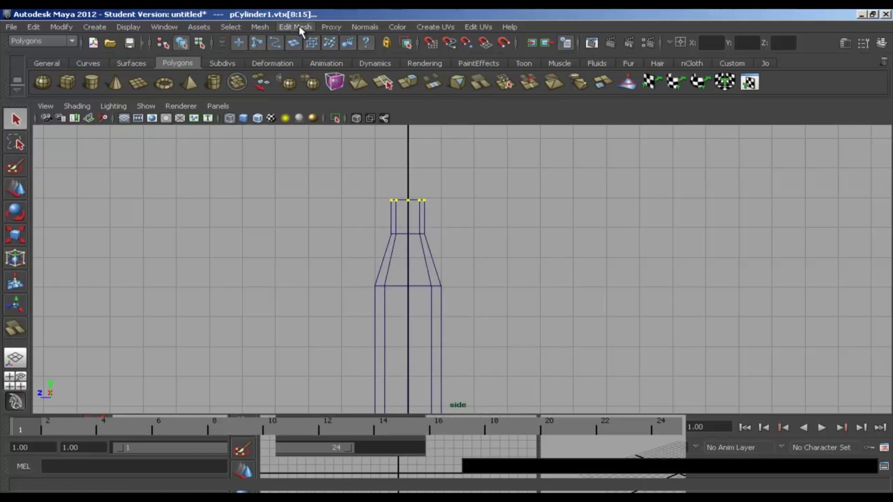
pyautogui.click(300, 27)
pyautogui.click(338, 120)
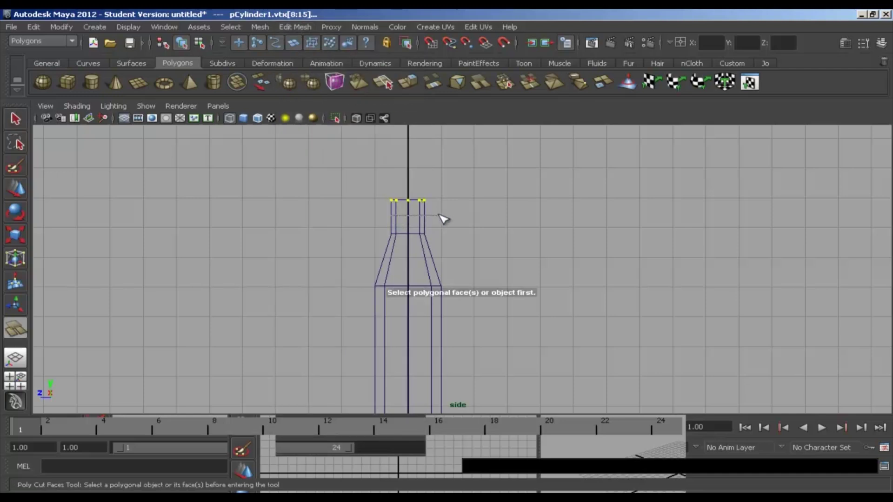
pyautogui.click(421, 217)
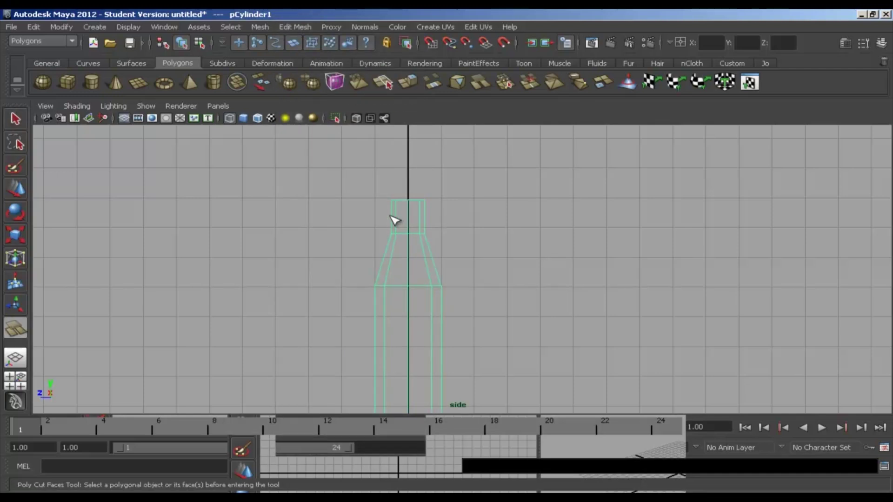
pyautogui.moveTo(391, 217); pyautogui.dragTo(427, 210)
pyautogui.press('q')
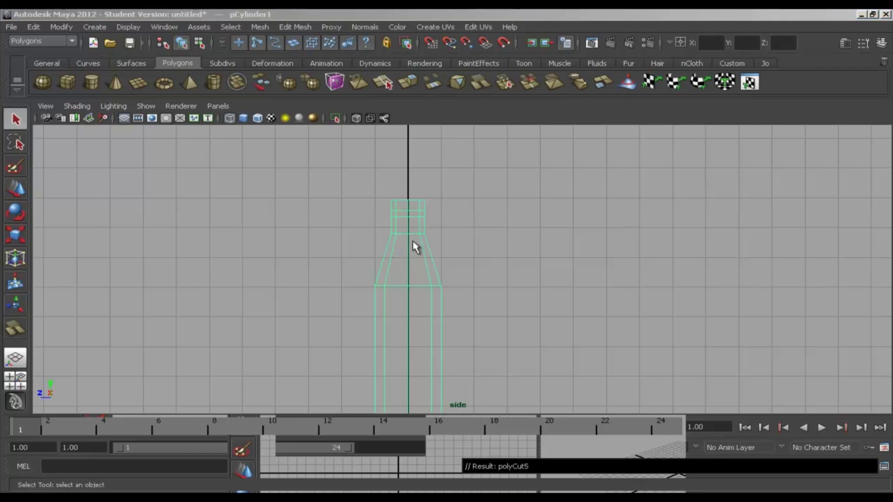
# Switch to the perspective view and display the bottle smooth shaded, framed on its neck
pyautogui.press('space')
pyautogui.press('space')
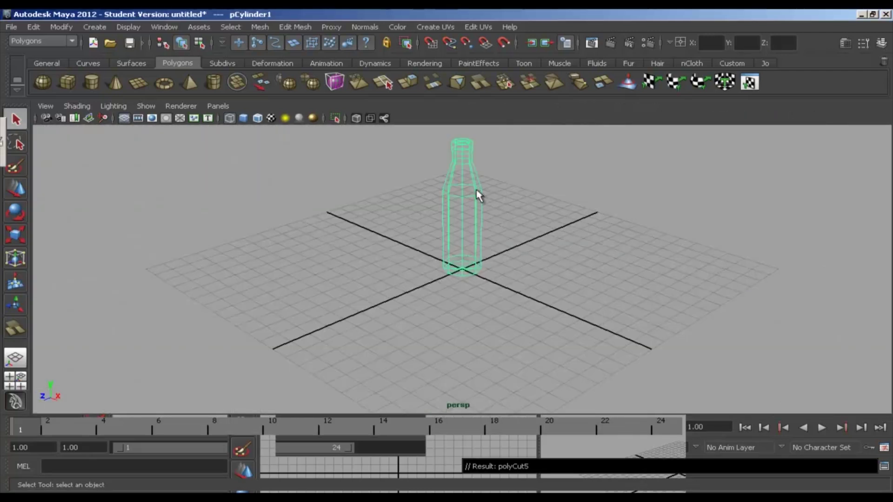
pyautogui.keyDown('alt'); pyautogui.moveTo(479, 196); pyautogui.dragTo(471, 262); pyautogui.keyUp('alt')
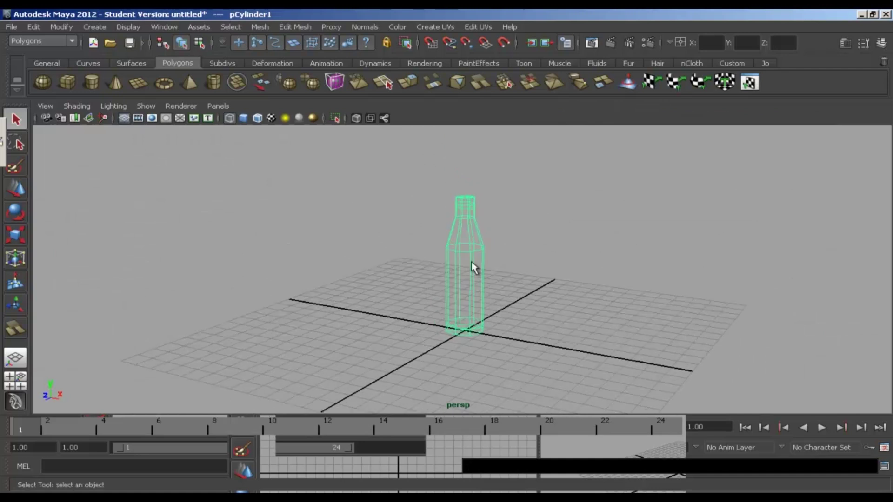
pyautogui.press('5')
pyautogui.keyDown('alt'); pyautogui.moveTo(491, 272); pyautogui.dragTo(416, 275, button='middle'); pyautogui.keyUp('alt')
pyautogui.keyDown('alt'); pyautogui.moveTo(483, 297); pyautogui.dragTo(531, 305, button='right'); pyautogui.keyUp('alt')
pyautogui.keyDown('alt'); pyautogui.moveTo(394, 304); pyautogui.dragTo(413, 289); pyautogui.keyUp('alt')
pyautogui.scroll(4, 478, 215)
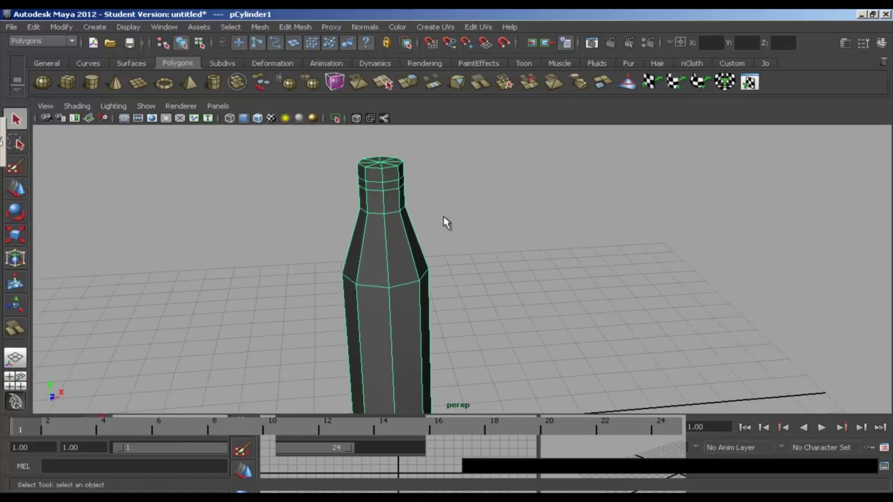
# Select all the faces of the narrow band around the neck and extrude them outward into a protruding ring
pyautogui.moveTo(388, 219); pyautogui.dragTo(417, 233, button='right')
pyautogui.keyDown('alt'); pyautogui.moveTo(417, 233); pyautogui.dragTo(463, 307, button='middle'); pyautogui.keyUp('alt')
pyautogui.click(392, 246)
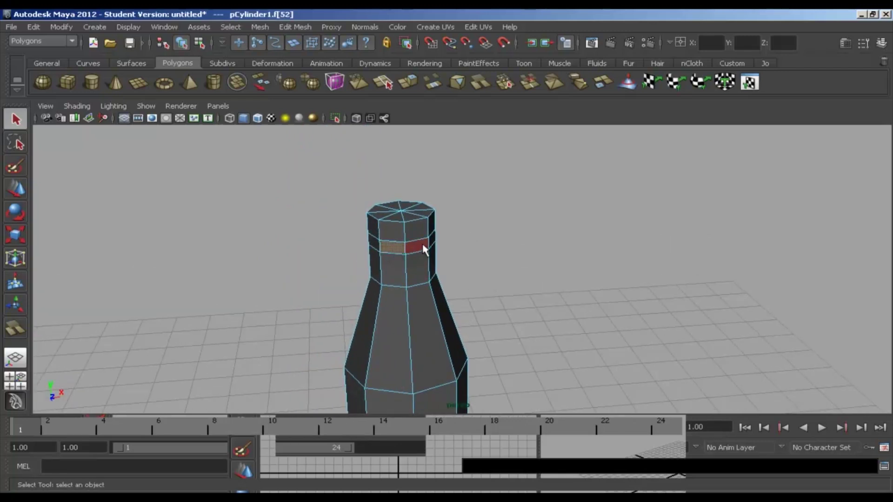
pyautogui.keyDown('shift'); pyautogui.click(415, 247); pyautogui.keyUp('shift')
pyautogui.keyDown('alt'); pyautogui.moveTo(409, 275); pyautogui.dragTo(414, 251); pyautogui.keyUp('alt')
pyautogui.keyDown('shift'); pyautogui.click(420, 254); pyautogui.keyUp('shift')
pyautogui.keyDown('alt'); pyautogui.moveTo(363, 281); pyautogui.dragTo(324, 261); pyautogui.keyUp('alt')
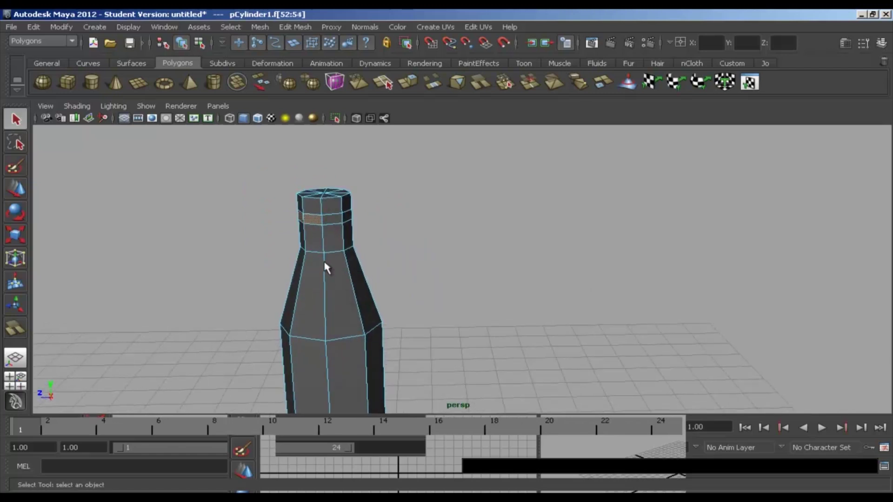
pyautogui.keyDown('shift'); pyautogui.click(333, 220); pyautogui.keyUp('shift')
pyautogui.keyDown('alt'); pyautogui.moveTo(361, 234); pyautogui.dragTo(329, 325); pyautogui.keyUp('alt')
pyautogui.keyDown('shift'); pyautogui.click(453, 265); pyautogui.keyUp('shift')
pyautogui.keyDown('shift'); pyautogui.click(409, 261); pyautogui.keyUp('shift')
pyautogui.keyDown('alt'); pyautogui.moveTo(406, 326); pyautogui.dragTo(456, 281); pyautogui.keyUp('alt')
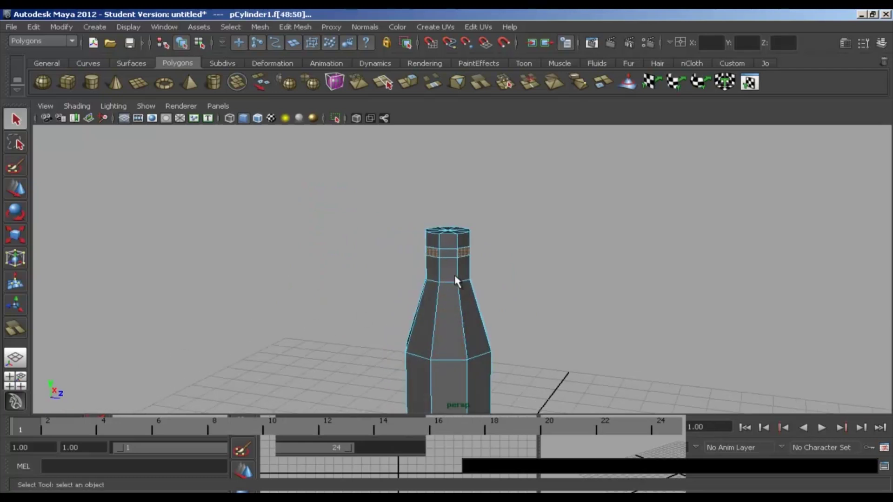
pyautogui.keyDown('shift'); pyautogui.click(444, 251); pyautogui.keyUp('shift')
pyautogui.keyDown('alt'); pyautogui.moveTo(389, 278); pyautogui.dragTo(610, 287); pyautogui.keyUp('alt')
pyautogui.keyDown('alt'); pyautogui.moveTo(455, 299); pyautogui.dragTo(444, 264, button='middle'); pyautogui.keyUp('alt')
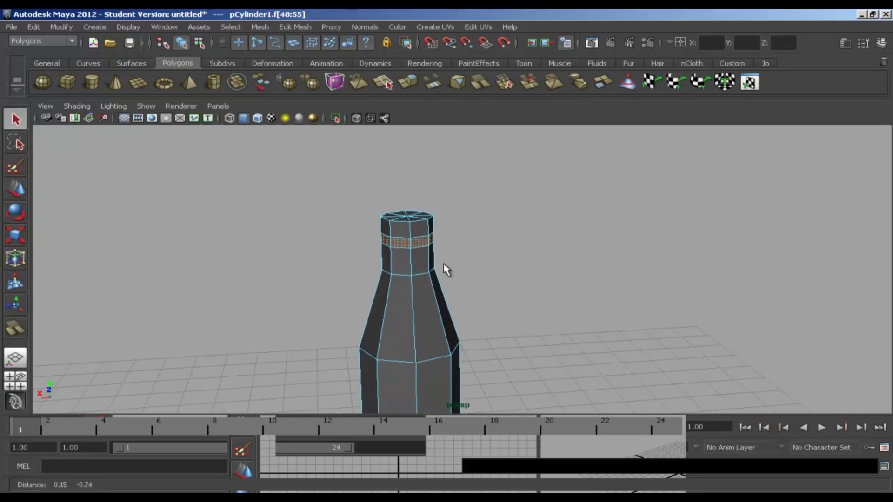
pyautogui.click(297, 27)
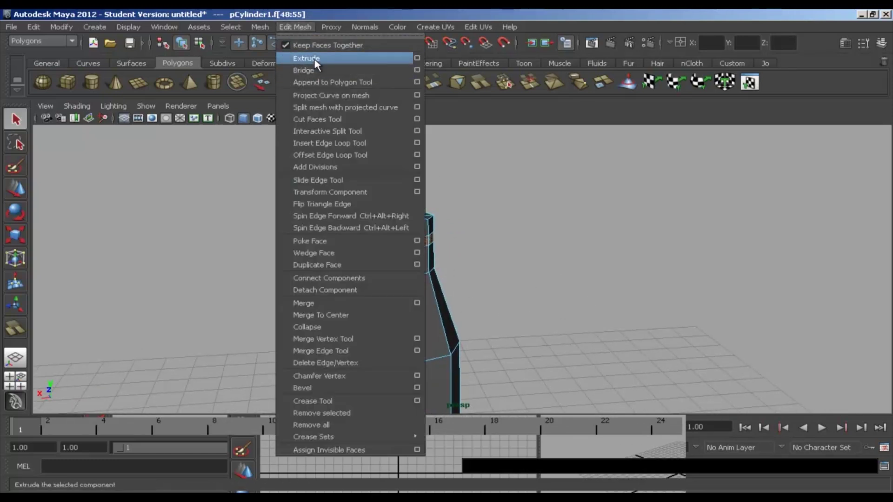
pyautogui.click(316, 60)
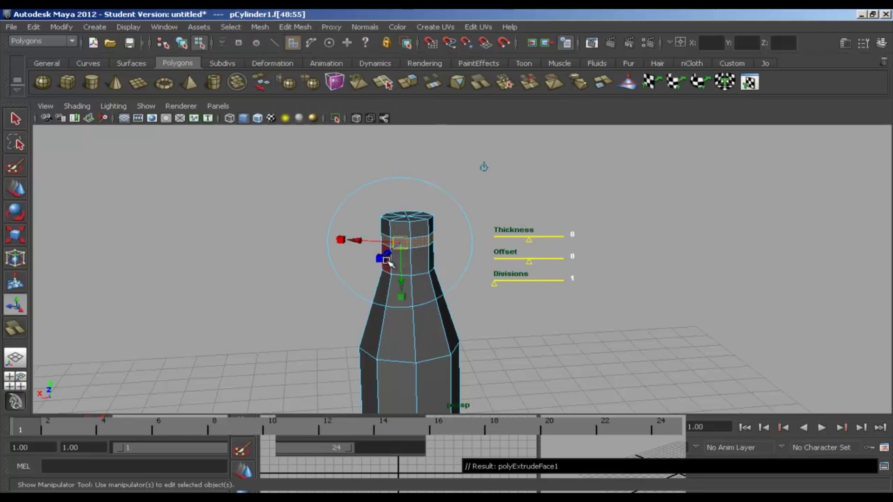
pyautogui.keyDown('alt'); pyautogui.moveTo(387, 261); pyautogui.dragTo(330, 289); pyautogui.keyUp('alt')
pyautogui.moveTo(345, 253); pyautogui.dragTo(413, 271)
pyautogui.click(302, 259)
pyautogui.press('q')
# Delete all the triangular faces capping the top of the neck to open the bottle's mouth
pyautogui.click(402, 246)
pyautogui.keyDown('shift'); pyautogui.click(384, 251); pyautogui.keyUp('shift')
pyautogui.keyDown('shift'); pyautogui.click(372, 249); pyautogui.keyUp('shift')
pyautogui.keyDown('shift'); pyautogui.click(363, 242); pyautogui.keyUp('shift')
pyautogui.keyDown('shift'); pyautogui.click(370, 231); pyautogui.keyUp('shift')
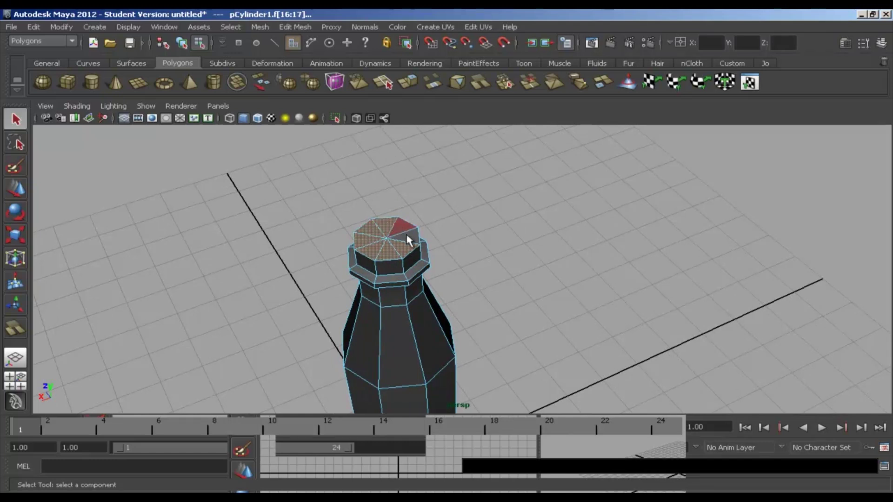
pyautogui.press('Delete')
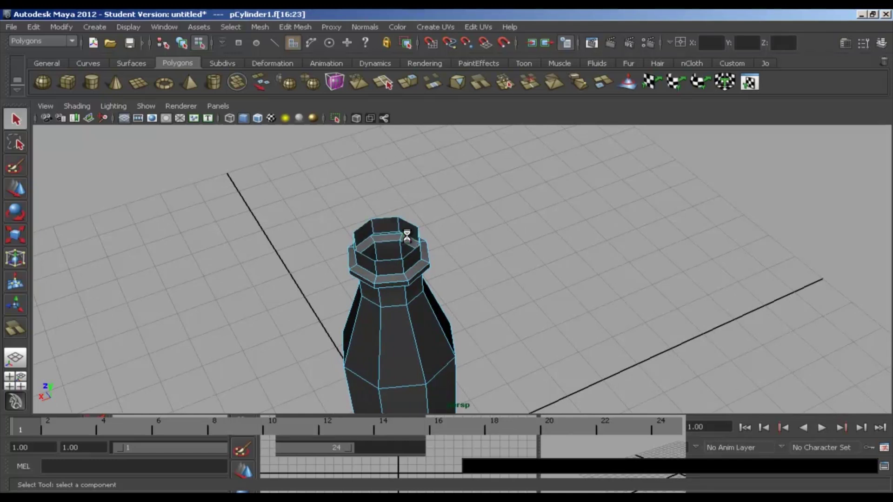
# Bevel the upper and lower edge loops where the protruding ring meets the neck
pyautogui.keyDown('alt'); pyautogui.moveTo(399, 297); pyautogui.dragTo(405, 273); pyautogui.keyUp('alt')
pyautogui.keyDown('alt'); pyautogui.moveTo(405, 273); pyautogui.dragTo(454, 243, button='right'); pyautogui.keyUp('alt')
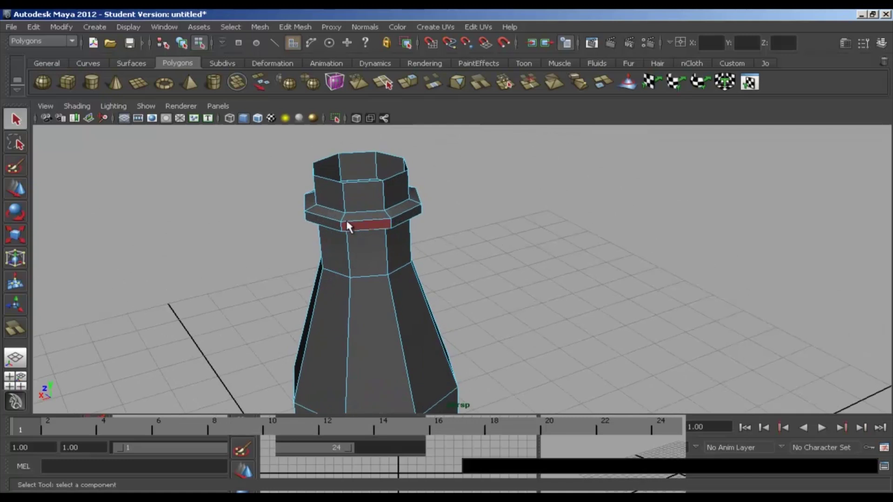
pyautogui.moveTo(346, 222); pyautogui.dragTo(345, 194, button='right')
pyautogui.doubleClick(364, 217)
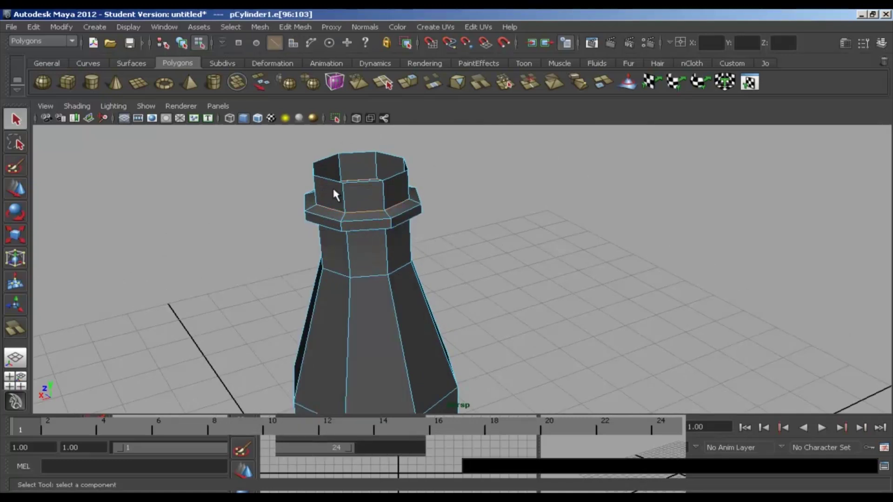
pyautogui.keyDown('alt'); pyautogui.moveTo(369, 268); pyautogui.dragTo(372, 221); pyautogui.keyUp('alt')
pyautogui.doubleClick(367, 195)
pyautogui.click(298, 27)
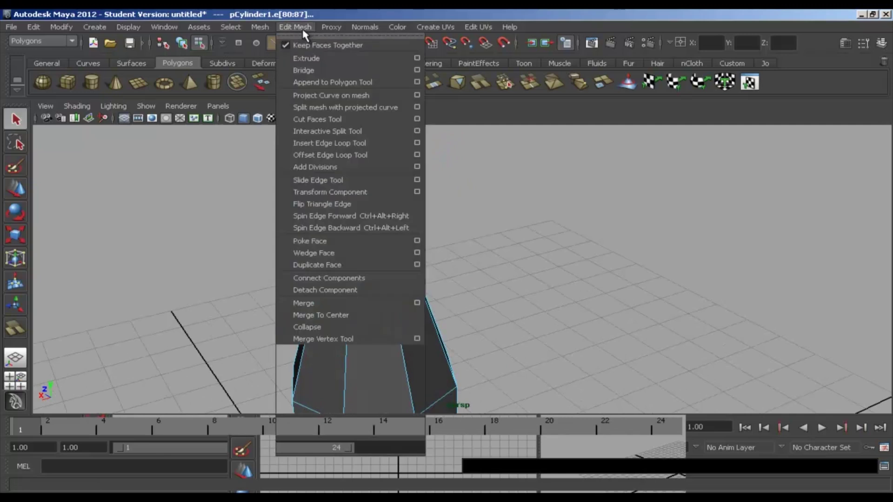
pyautogui.click(338, 384)
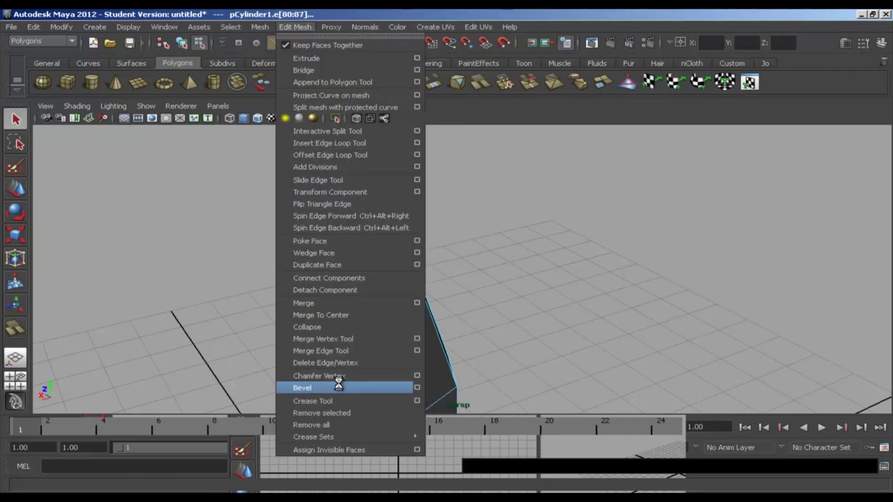
# Inspect the beveled ring on the bottle's neck and set its bevel offset to 0.262
pyautogui.keyDown('alt'); pyautogui.moveTo(379, 268); pyautogui.dragTo(367, 227); pyautogui.keyUp('alt')
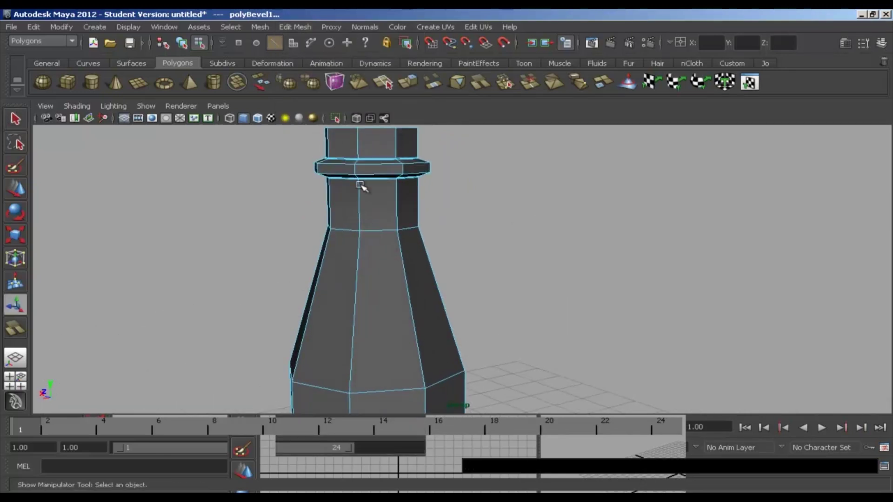
pyautogui.keyDown('alt'); pyautogui.moveTo(361, 185); pyautogui.dragTo(351, 213); pyautogui.keyUp('alt')
pyautogui.keyDown('alt'); pyautogui.moveTo(350, 213); pyautogui.dragTo(392, 241, button='right'); pyautogui.keyUp('alt')
pyautogui.keyDown('alt'); pyautogui.moveTo(392, 241); pyautogui.dragTo(395, 241, button='middle'); pyautogui.keyUp('alt')
pyautogui.click(883, 43)
pyautogui.hotkey('ctrl', 'a')
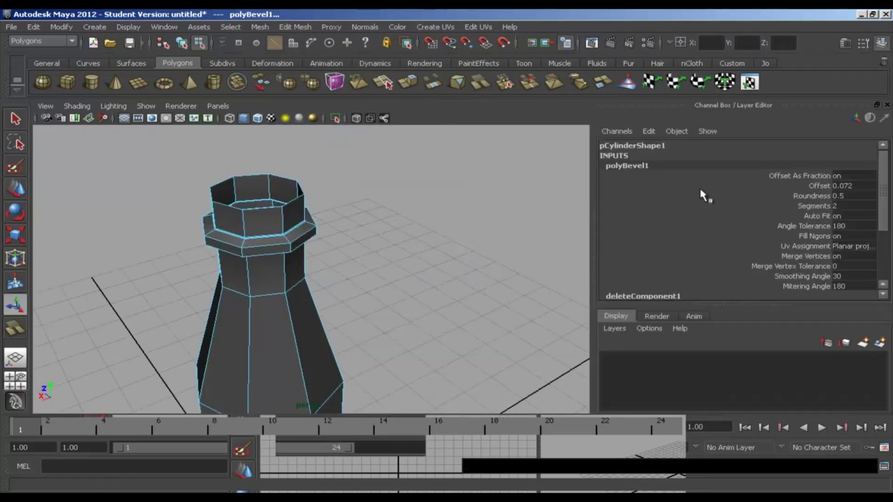
pyautogui.keyDown('alt'); pyautogui.moveTo(336, 220); pyautogui.dragTo(399, 224, button='middle'); pyautogui.keyUp('alt')
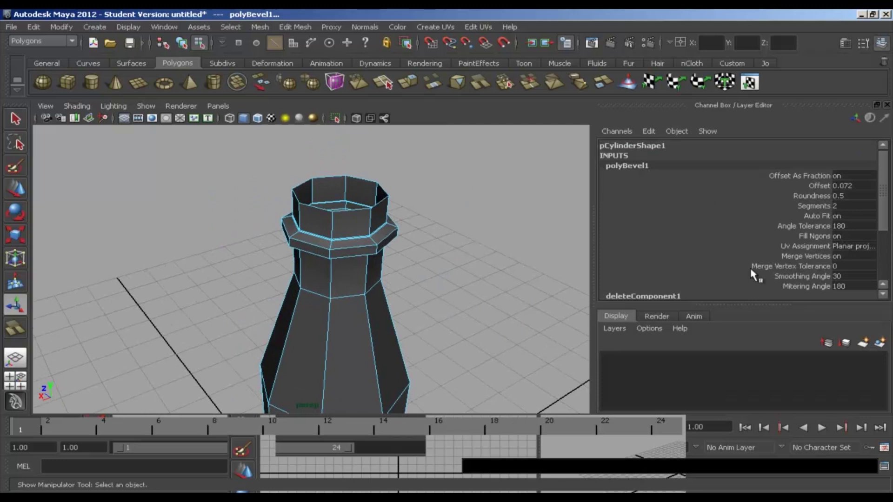
pyautogui.scroll(-2, 662, 188)
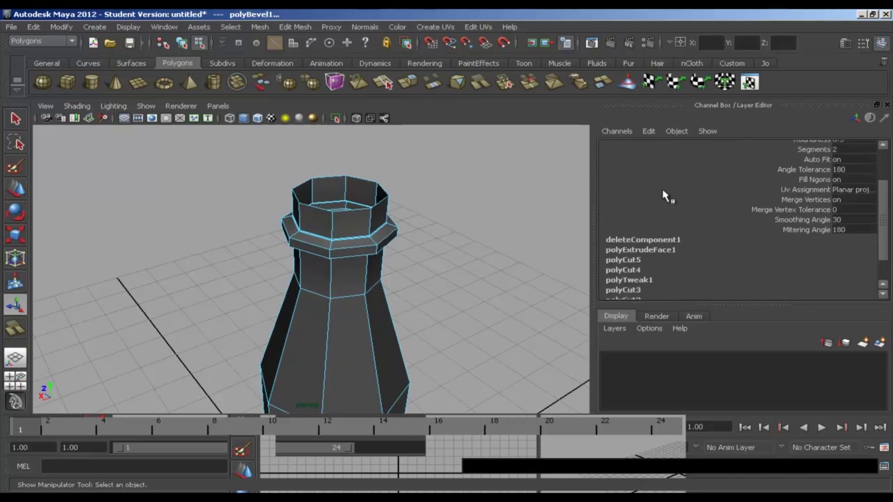
pyautogui.scroll(1, 698, 201)
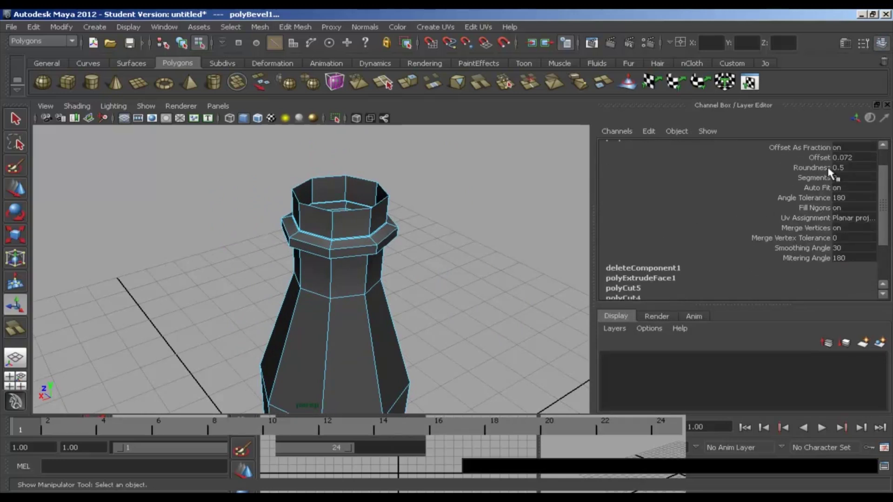
pyautogui.scroll(1, 756, 195)
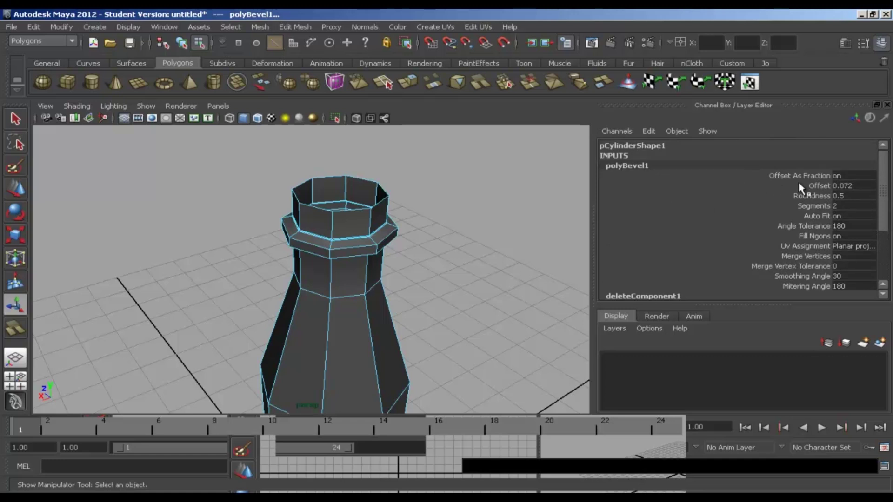
pyautogui.click(819, 187)
pyautogui.moveTo(331, 258)
pyautogui.keyDown('alt'); pyautogui.mouseDown(button='middle')
pyautogui.moveTo(360, 251)
pyautogui.moveTo(342, 252)
pyautogui.mouseUp(button='middle'); pyautogui.keyUp('alt')
pyautogui.moveTo(399, 251)
pyautogui.mouseDown(button='middle')
pyautogui.moveTo(376, 248)
pyautogui.moveTo(416, 244)
pyautogui.mouseUp(button='middle')
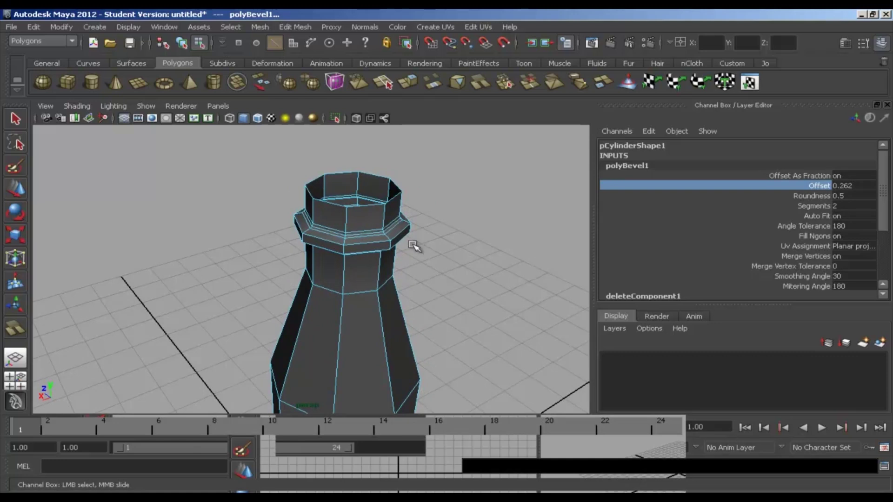
# Bevel the edge loop at the bottle's shoulder, where the body meets the taper, with an offset of 0.052
pyautogui.keyDown('alt'); pyautogui.moveTo(414, 246); pyautogui.dragTo(362, 267); pyautogui.keyUp('alt')
pyautogui.press('t')
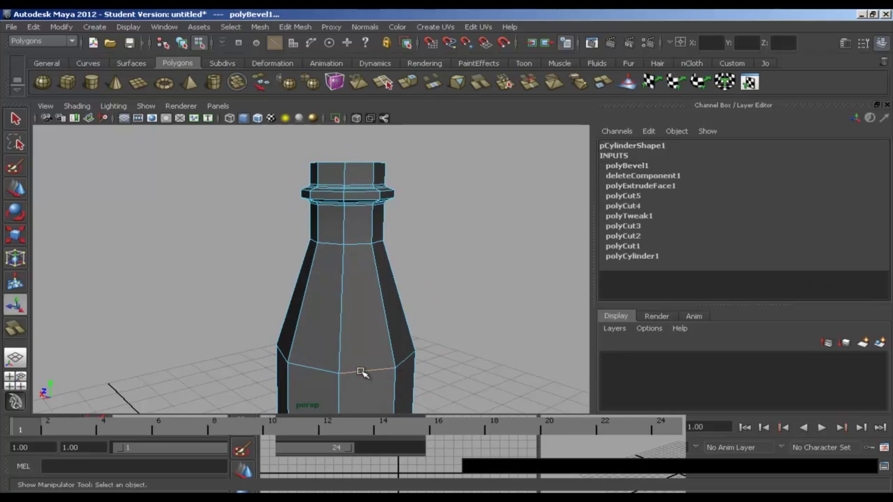
pyautogui.press('g')
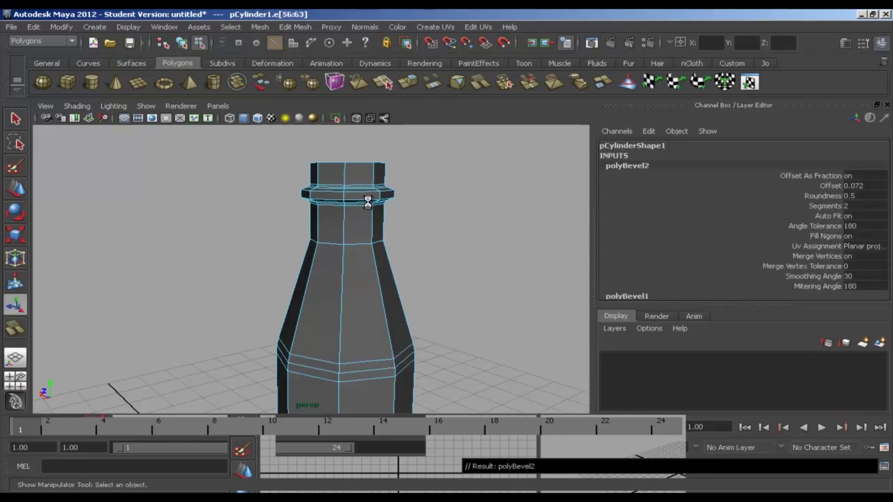
pyautogui.click(815, 185)
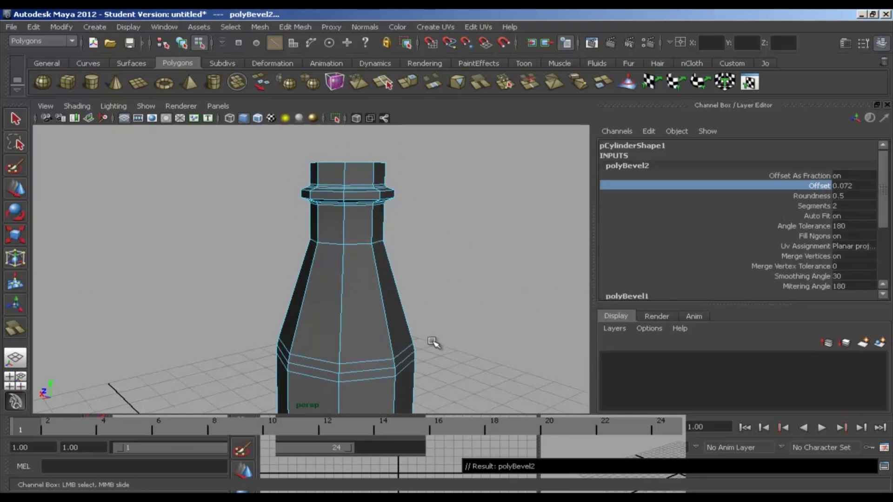
pyautogui.keyDown('alt'); pyautogui.moveTo(417, 369); pyautogui.dragTo(401, 360, button='middle'); pyautogui.keyUp('alt')
pyautogui.keyDown('alt'); pyautogui.moveTo(407, 360); pyautogui.dragTo(321, 350, button='right'); pyautogui.keyUp('alt')
pyautogui.keyDown('alt'); pyautogui.moveTo(321, 349); pyautogui.dragTo(357, 277, button='middle'); pyautogui.keyUp('alt')
pyautogui.keyDown('alt'); pyautogui.moveTo(402, 285); pyautogui.dragTo(347, 296, button='right'); pyautogui.keyUp('alt')
pyautogui.keyDown('alt'); pyautogui.moveTo(347, 296); pyautogui.dragTo(352, 338); pyautogui.keyUp('alt')
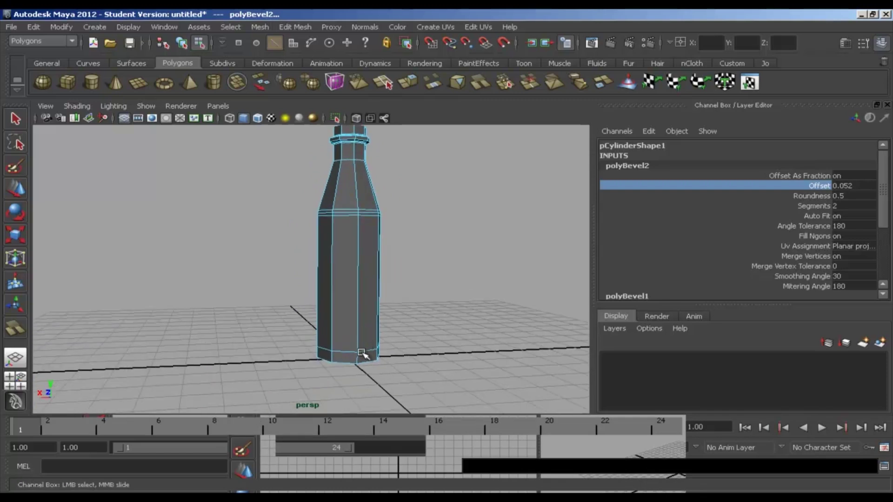
# In the side view, select the lowest row of vertices on the bottle's base and scale them slightly inward
pyautogui.press('space')
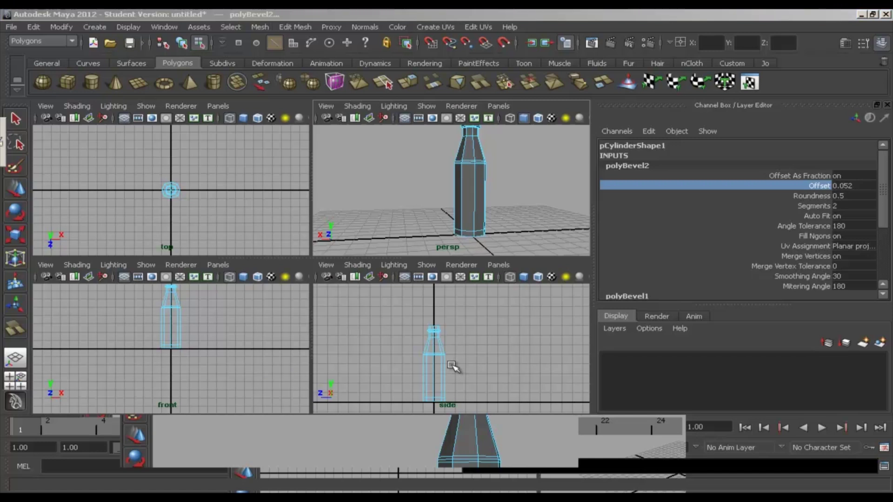
pyautogui.press('space')
pyautogui.keyDown('alt'); pyautogui.moveTo(258, 318); pyautogui.dragTo(324, 351, button='right'); pyautogui.keyUp('alt')
pyautogui.keyDown('alt'); pyautogui.moveTo(324, 351); pyautogui.dragTo(406, 247, button='middle'); pyautogui.keyUp('alt')
pyautogui.keyDown('alt'); pyautogui.moveTo(436, 304); pyautogui.dragTo(484, 325, button='right'); pyautogui.keyUp('alt')
pyautogui.moveTo(370, 342); pyautogui.dragTo(307, 286, button='right')
pyautogui.moveTo(299, 336); pyautogui.dragTo(473, 384)
pyautogui.press('t')
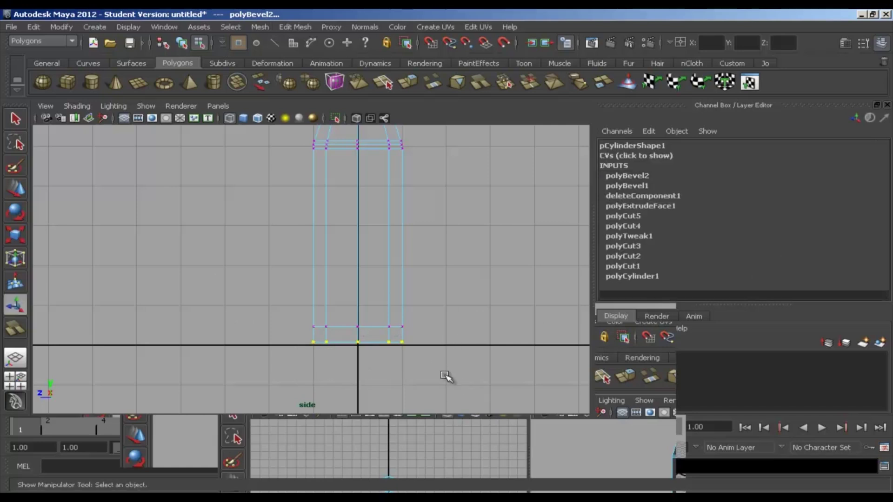
pyautogui.press('r')
pyautogui.moveTo(358, 343); pyautogui.dragTo(358, 343)
pyautogui.press('q')
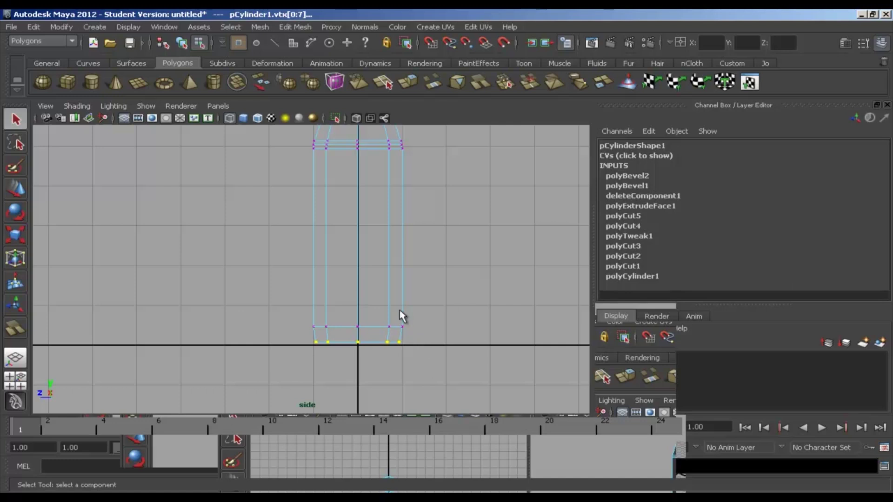
# Select the whole bottle as an object in the perspective view and extrude all its faces inward to give the walls thickness
pyautogui.moveTo(365, 280); pyautogui.dragTo(391, 266, button='right')
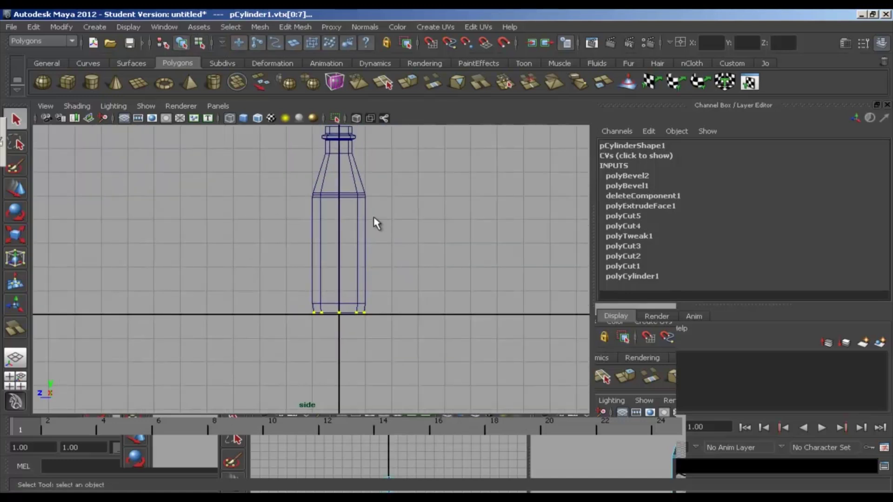
pyautogui.keyDown('alt'); pyautogui.moveTo(375, 224); pyautogui.dragTo(396, 275, button='middle'); pyautogui.keyUp('alt')
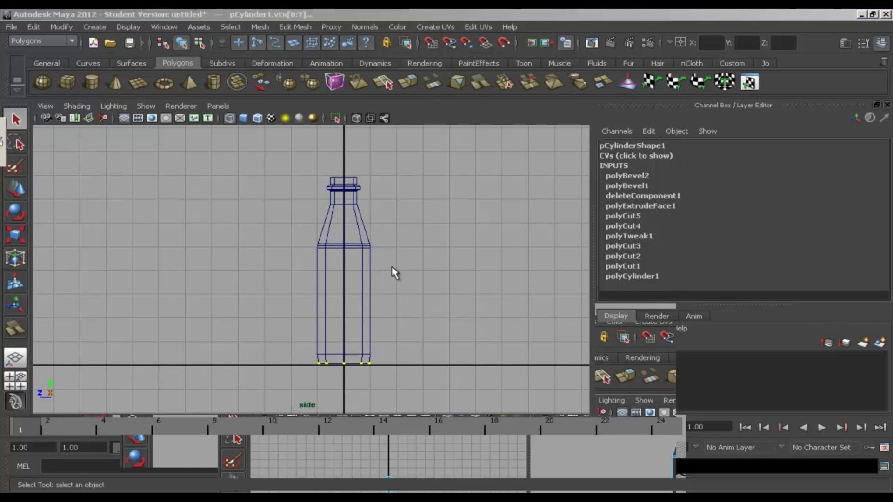
pyautogui.press('space')
pyautogui.press('space')
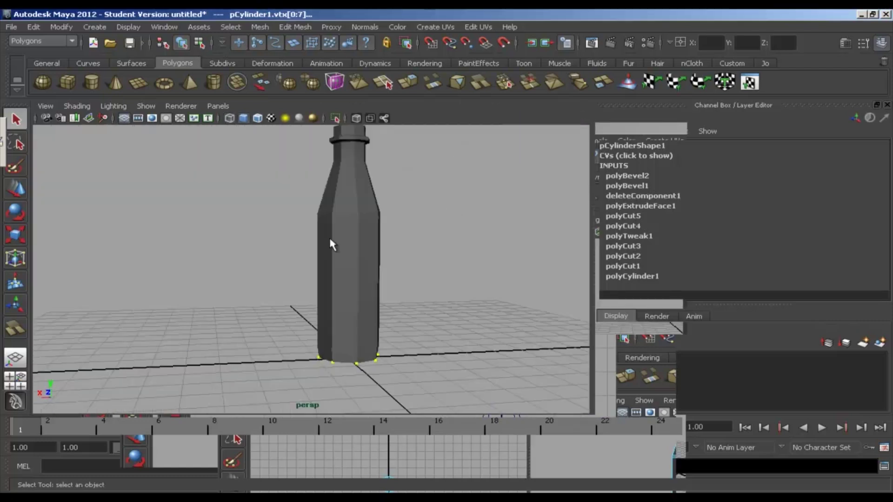
pyautogui.click(330, 240)
pyautogui.press('t')
pyautogui.keyDown('alt'); pyautogui.moveTo(330, 240); pyautogui.dragTo(402, 282); pyautogui.keyUp('alt')
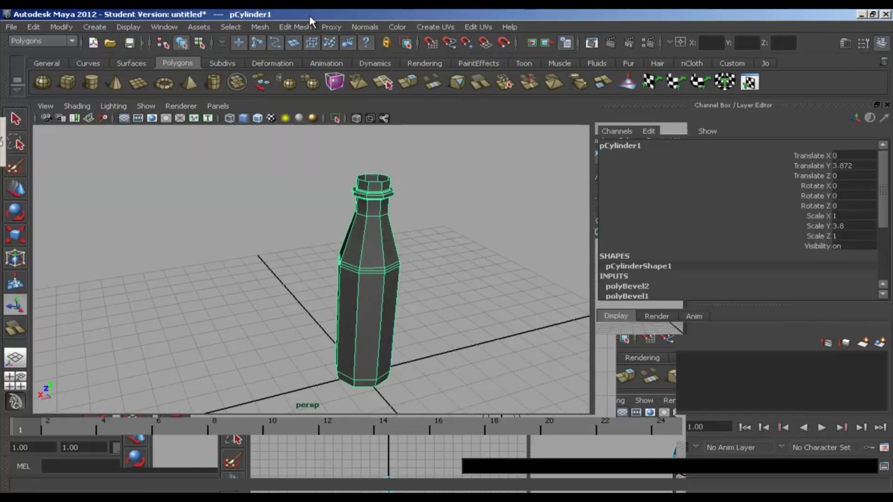
pyautogui.click(291, 28)
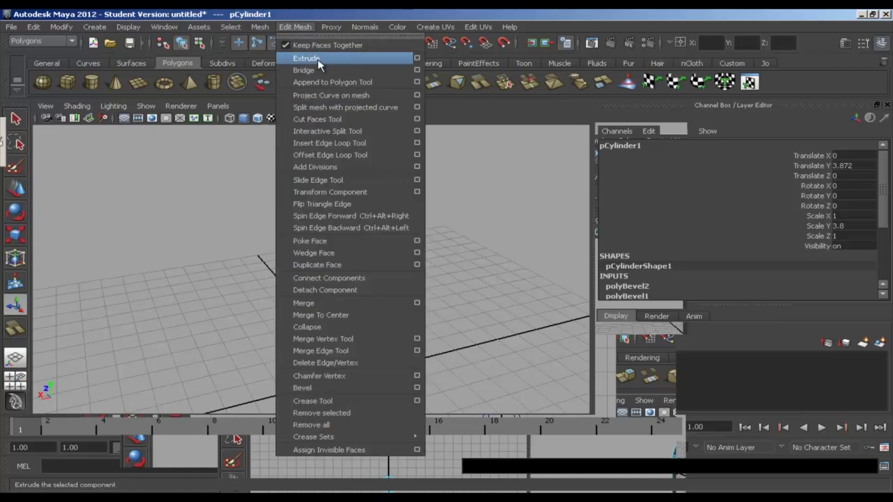
pyautogui.click(317, 60)
pyautogui.keyDown('alt'); pyautogui.moveTo(372, 261); pyautogui.dragTo(453, 308); pyautogui.keyUp('alt')
pyautogui.keyDown('alt'); pyautogui.moveTo(320, 223); pyautogui.dragTo(390, 299); pyautogui.keyUp('alt')
pyautogui.keyDown('alt'); pyautogui.moveTo(344, 275); pyautogui.dragTo(326, 268); pyautogui.keyUp('alt')
pyautogui.press('q')
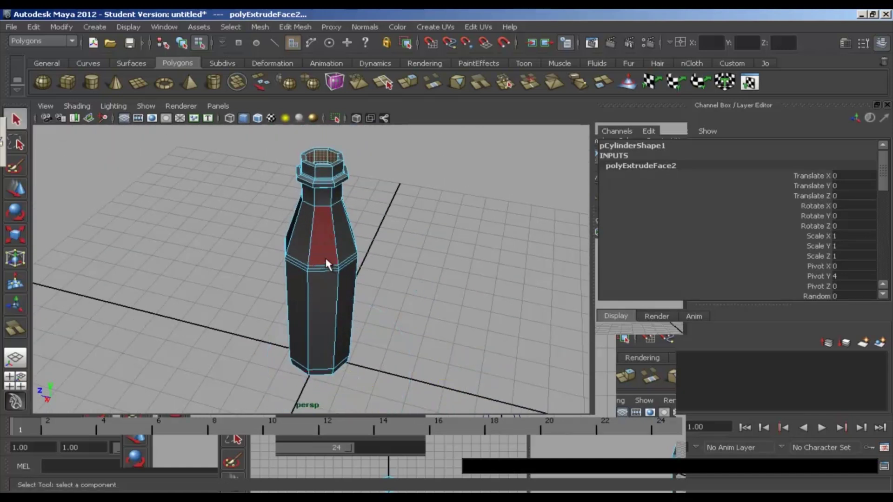
# Return the bottle to object mode, select it and reverse its normals
pyautogui.moveTo(326, 259); pyautogui.dragTo(393, 245, button='right')
pyautogui.click(333, 302)
pyautogui.keyDown('alt'); pyautogui.moveTo(333, 302); pyautogui.dragTo(345, 148); pyautogui.keyUp('alt')
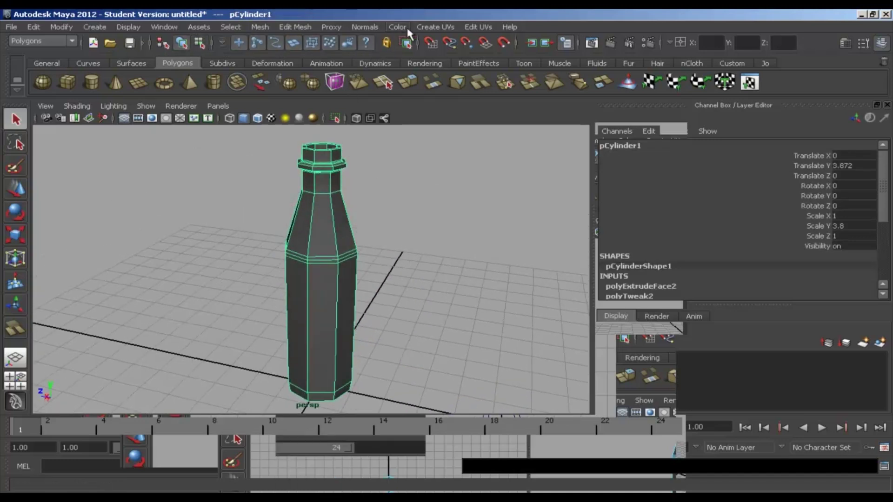
pyautogui.click(375, 27)
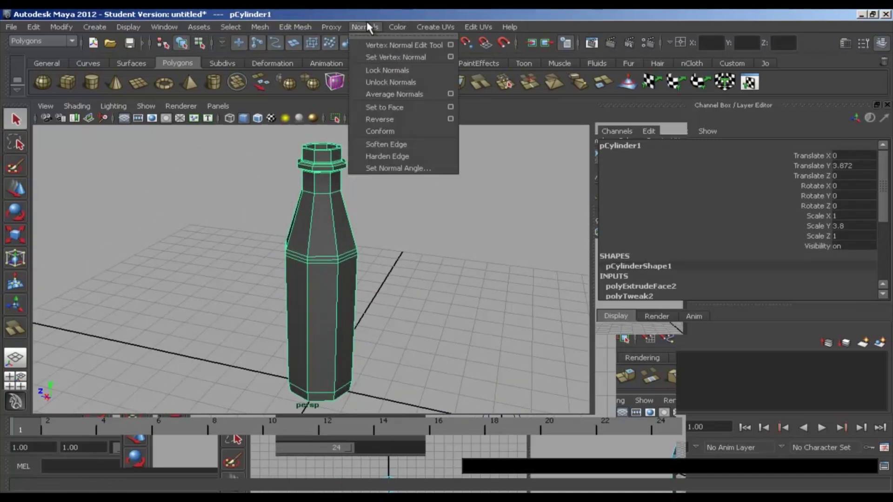
pyautogui.click(396, 120)
pyautogui.keyDown('alt'); pyautogui.moveTo(341, 269); pyautogui.dragTo(311, 275); pyautogui.keyUp('alt')
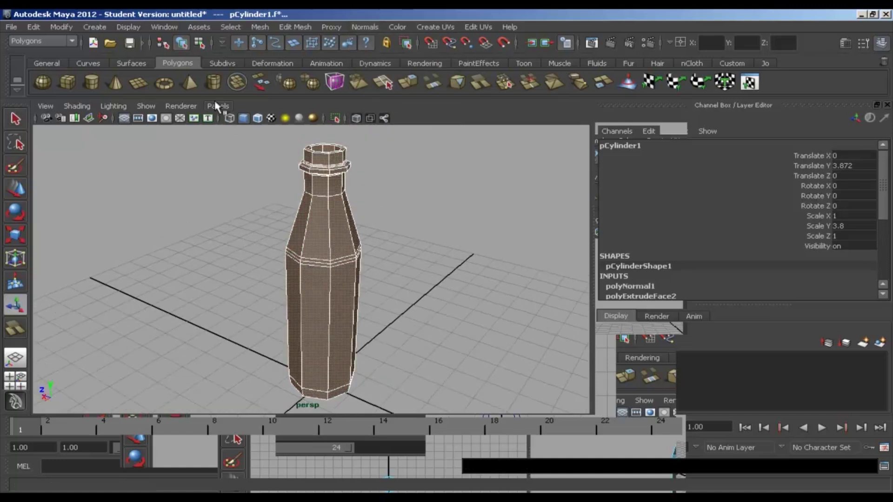
# Smooth the whole bottle mesh and reselect the bottle to check its rounded shape
pyautogui.click(290, 30)
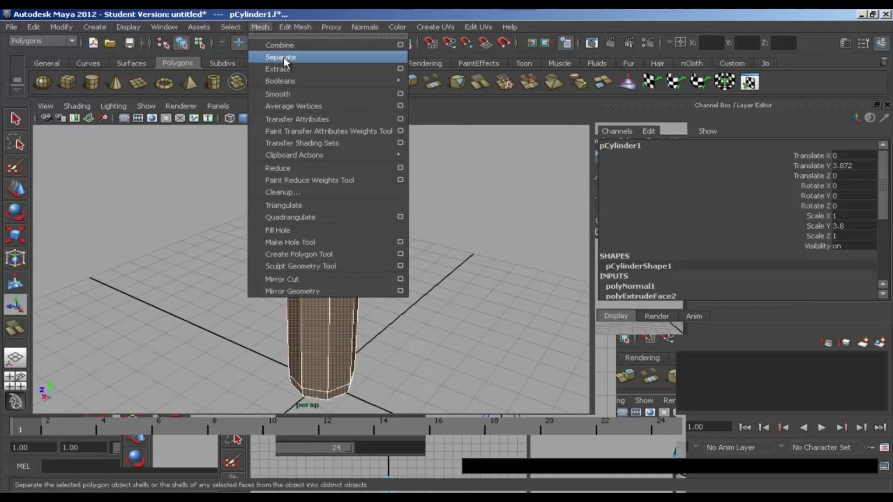
pyautogui.click(295, 95)
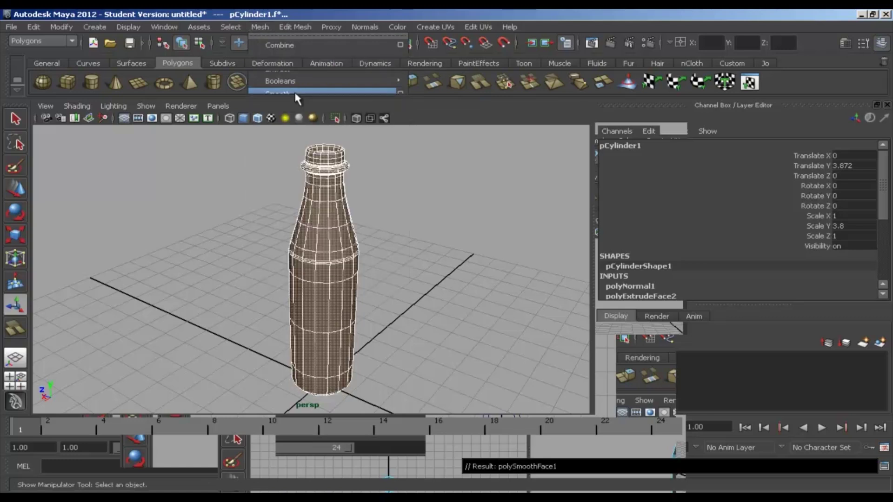
pyautogui.click(376, 294)
pyautogui.keyDown('alt'); pyautogui.moveTo(377, 295); pyautogui.dragTo(343, 299); pyautogui.keyUp('alt')
pyautogui.click(324, 291)
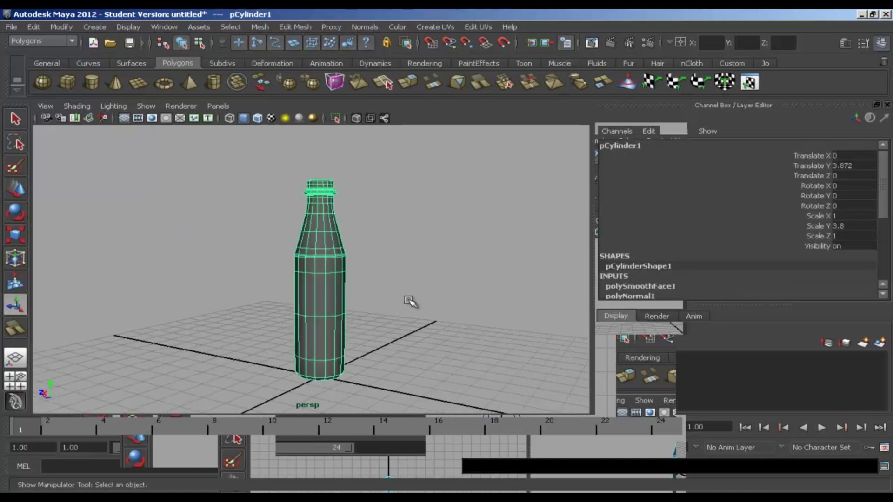
# Hide the channel box, open the Hypershade and create a mental ray mia_material
pyautogui.click(881, 43)
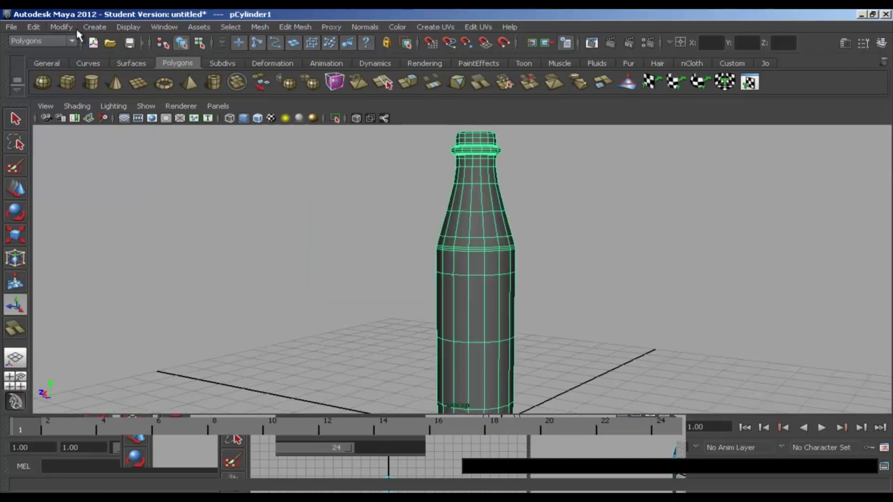
pyautogui.click(167, 28)
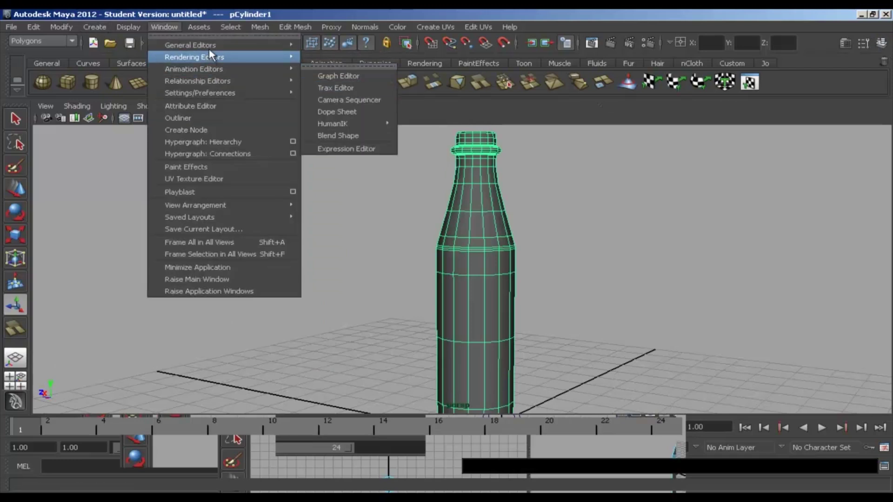
pyautogui.moveTo(228, 55)
pyautogui.click(343, 88)
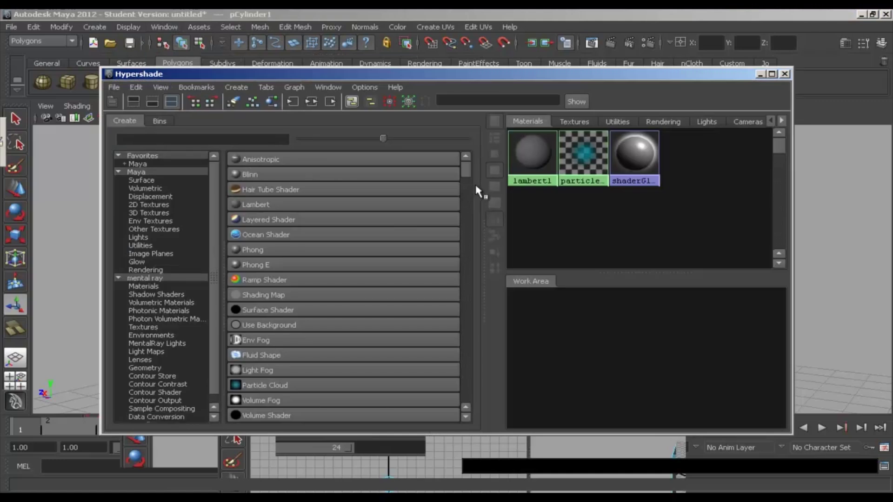
pyautogui.scroll(-10, 462, 186)
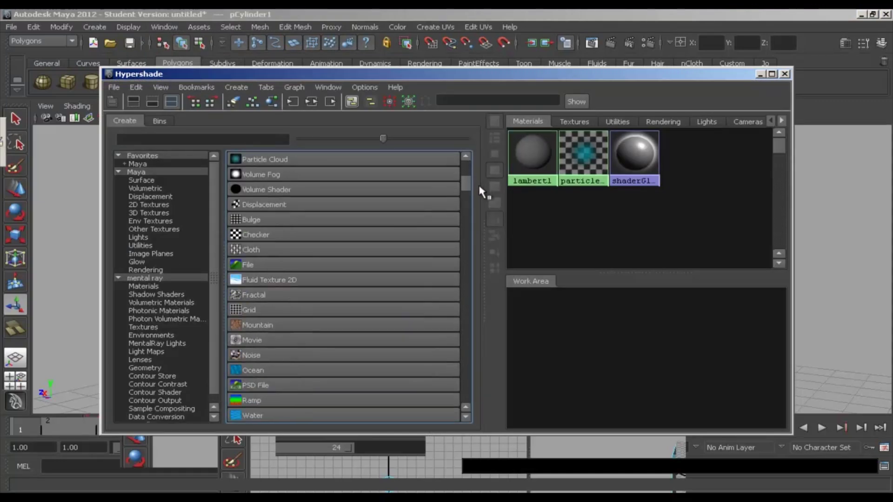
pyautogui.moveTo(489, 200); pyautogui.dragTo(492, 271)
pyautogui.click(293, 296)
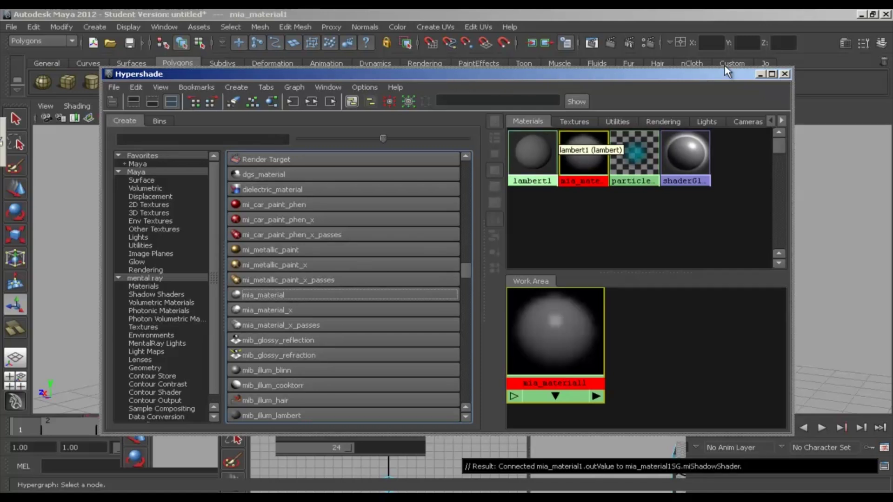
# Show the new mia_material's attributes and move the Hypershade window aside so they are uncovered
pyautogui.moveTo(727, 70); pyautogui.dragTo(546, 76)
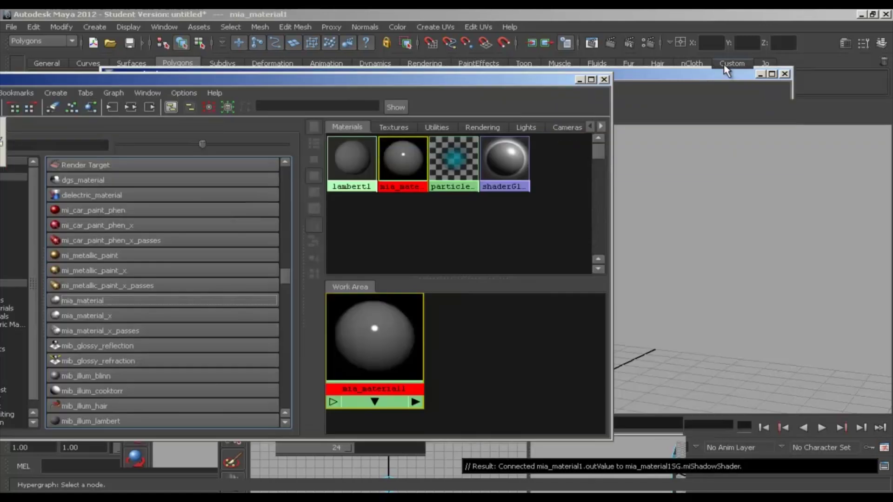
pyautogui.click(846, 44)
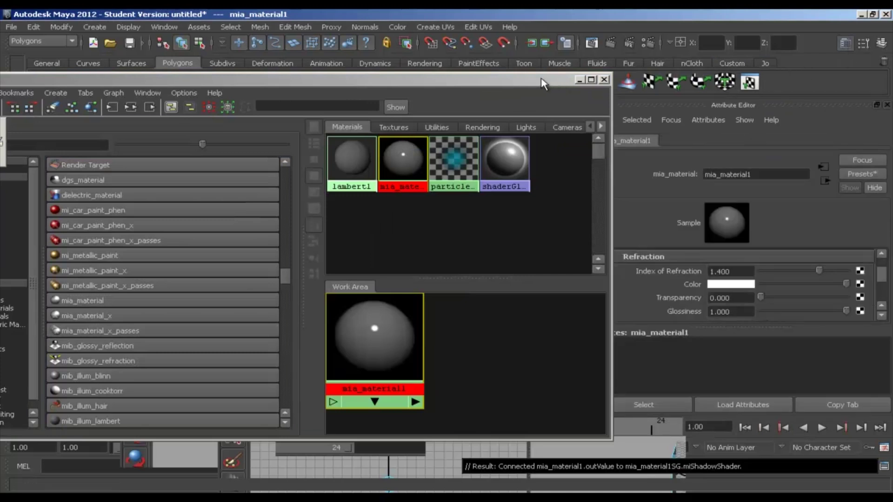
pyautogui.moveTo(541, 78); pyautogui.dragTo(269, 76)
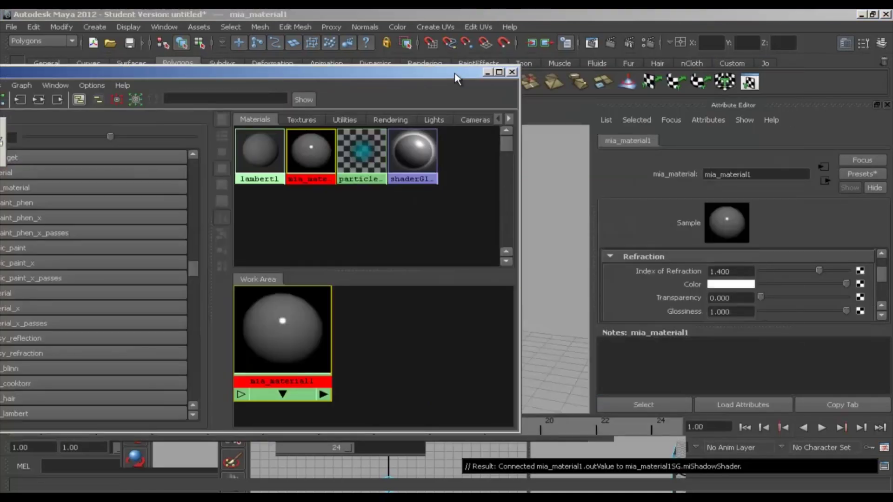
pyautogui.moveTo(455, 79); pyautogui.dragTo(426, 78)
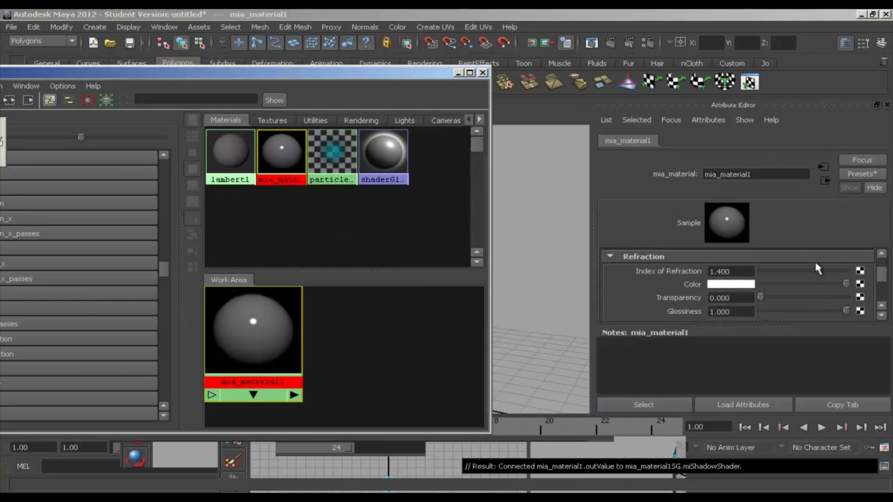
# Apply the GlassSolid preset to the mia_material
pyautogui.click(872, 173)
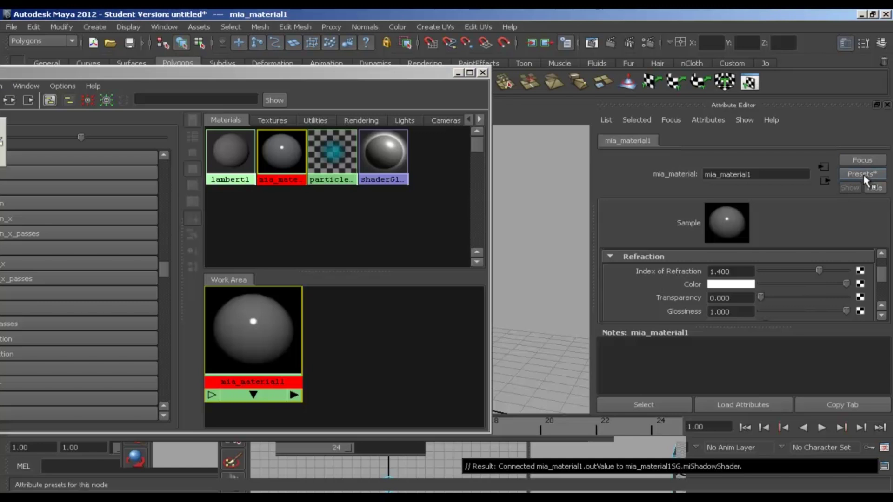
pyautogui.click(863, 174)
pyautogui.moveTo(807, 255)
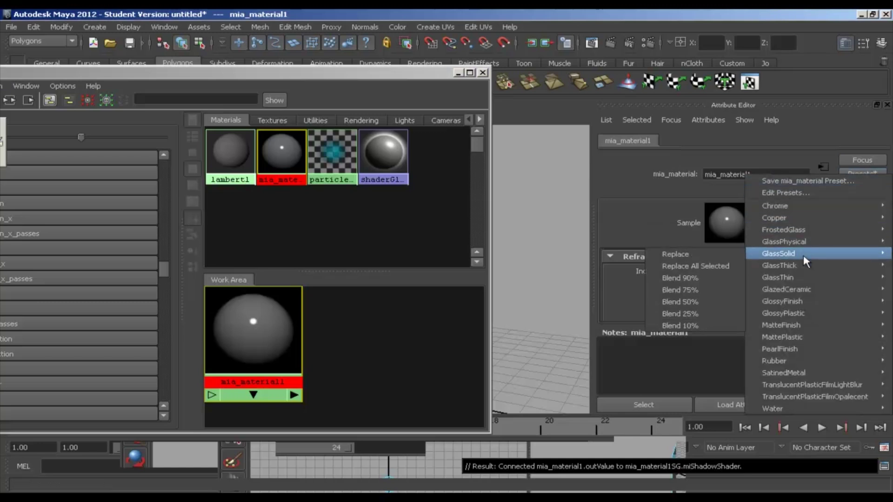
pyautogui.click(721, 267)
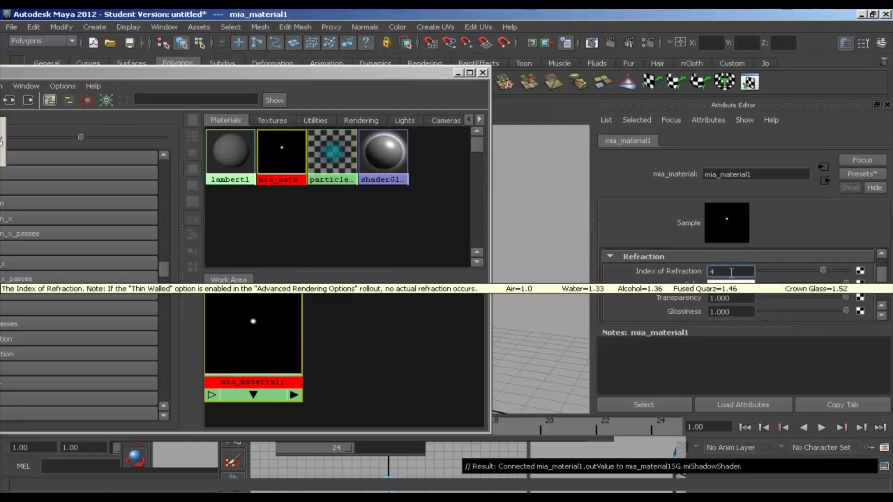
# Set the material's index of refraction to 5 and look through its remaining refraction options
pyautogui.moveTo(738, 270); pyautogui.dragTo(691, 266)
pyautogui.write('5')
pyautogui.press('Return')
pyautogui.scroll(-4, 767, 293)
pyautogui.scroll(2, 772, 302)
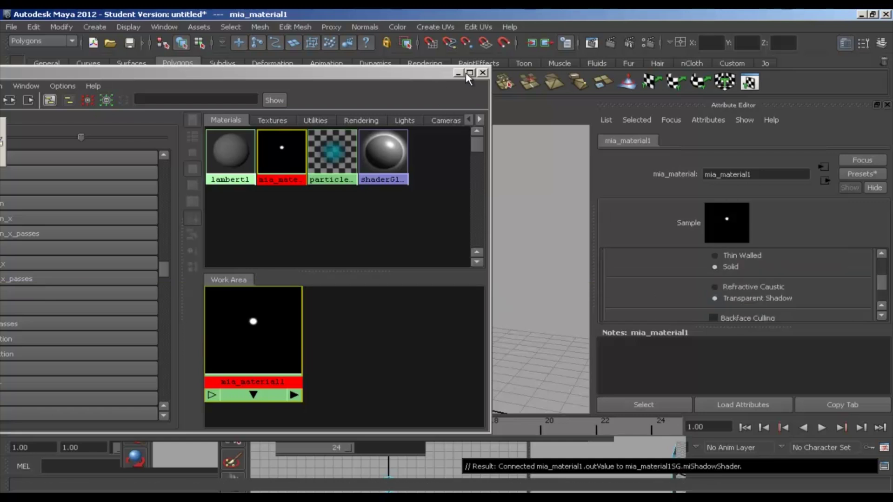
# Assign the glass mia_material from the Hypershade to the bottle and close the Hypershade
pyautogui.moveTo(431, 74); pyautogui.dragTo(362, 347)
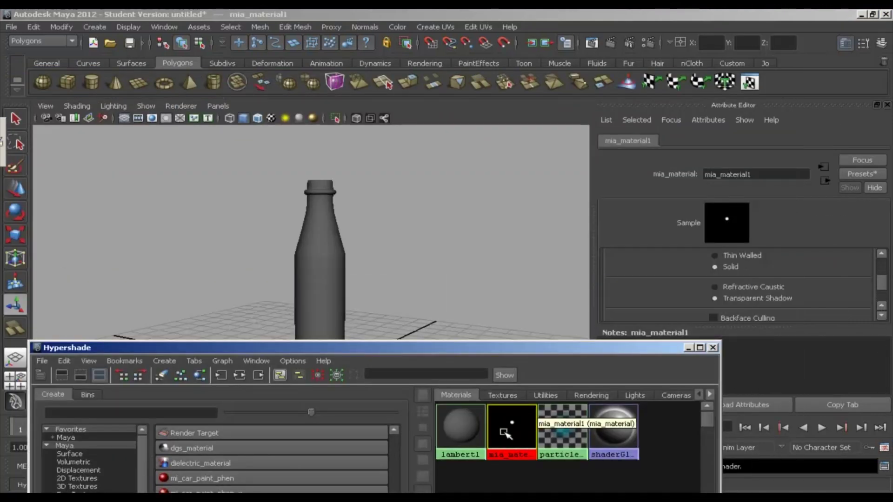
pyautogui.moveTo(492, 422); pyautogui.dragTo(312, 274, button='middle')
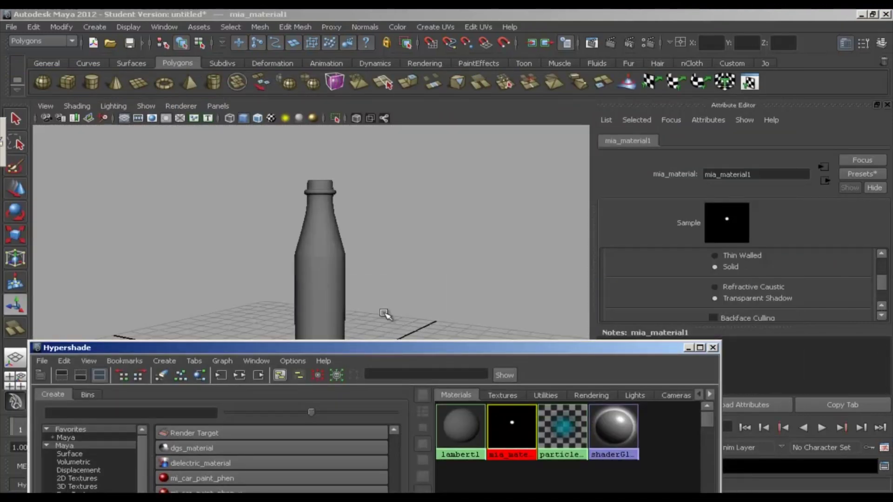
pyautogui.moveTo(493, 355); pyautogui.dragTo(514, 96)
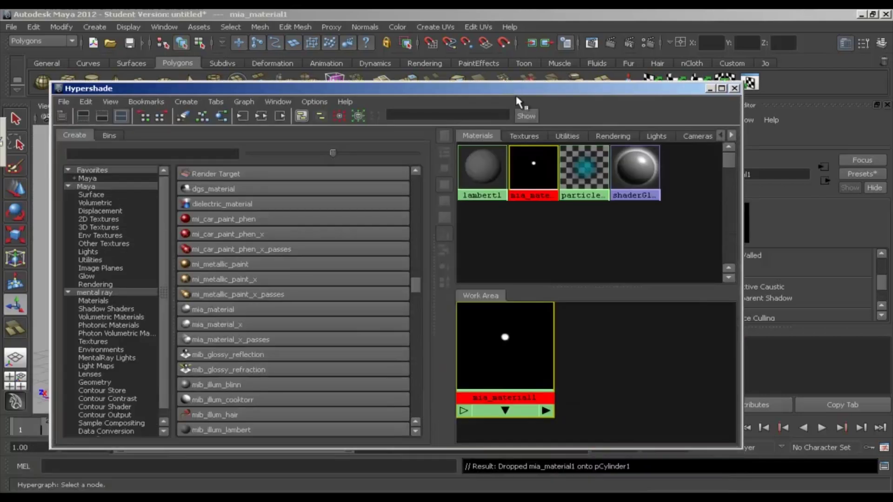
pyautogui.click(734, 88)
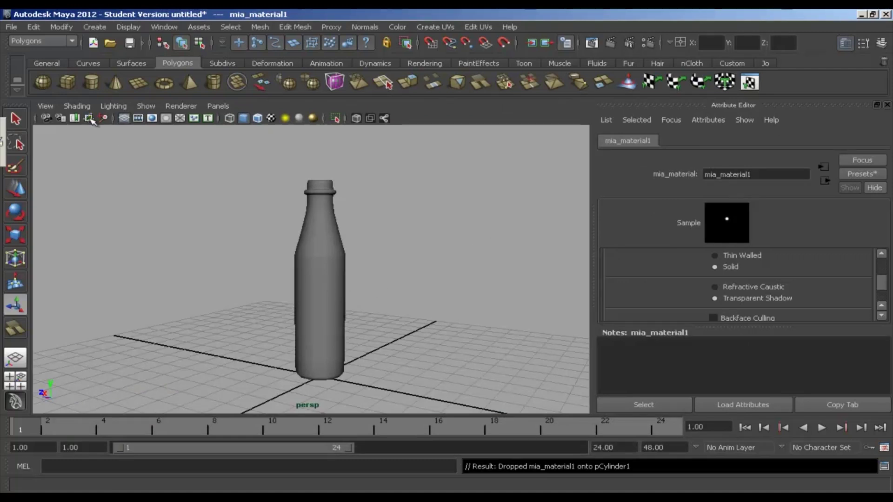
# Create a polygon cube at the bottle's base, hide the Attribute Editor and scale the cube up uniformly
pyautogui.click(67, 83)
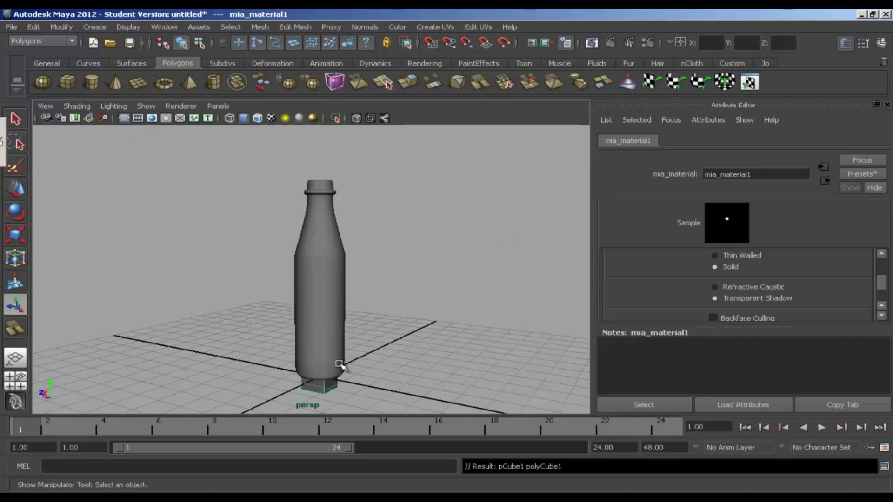
pyautogui.press('r')
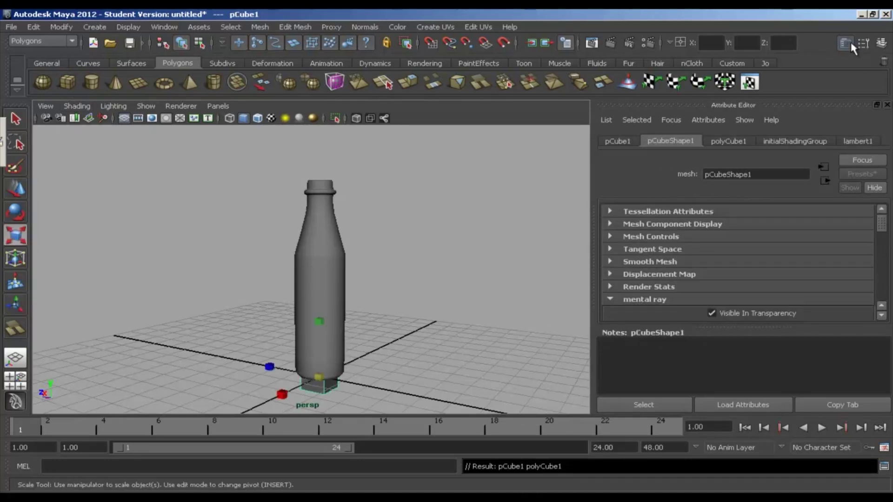
pyautogui.hotkey('ctrl', 'a')
pyautogui.scroll(-5, 381, 349)
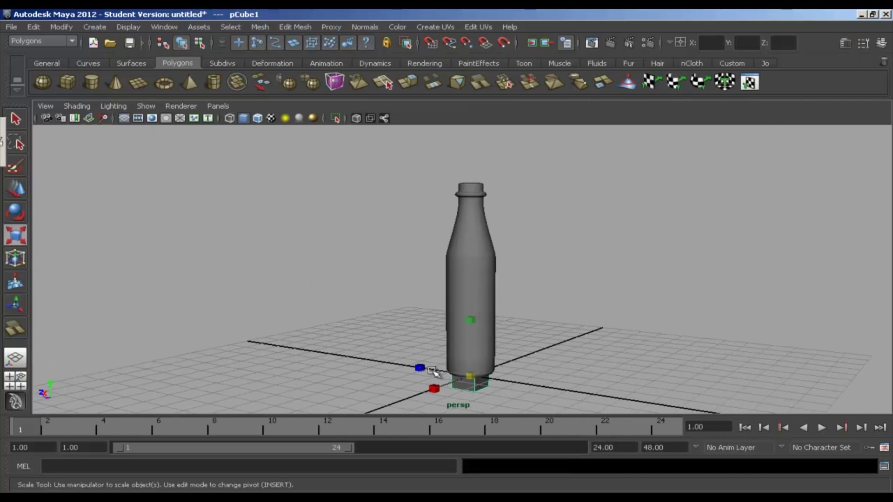
pyautogui.moveTo(468, 365); pyautogui.dragTo(656, 374)
# Raise the enlarged cube vertically so that it encloses the bottle and its base sits near the grid
pyautogui.scroll(-3, 447, 372)
pyautogui.press('w')
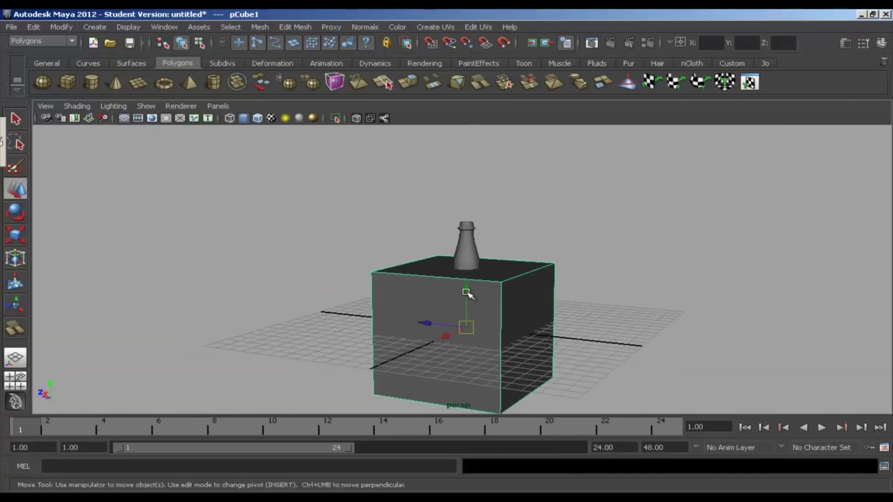
pyautogui.moveTo(466, 292); pyautogui.dragTo(465, 228)
# Scale the cube further until it forms a room-sized box around the bottle and grid
pyautogui.press('r')
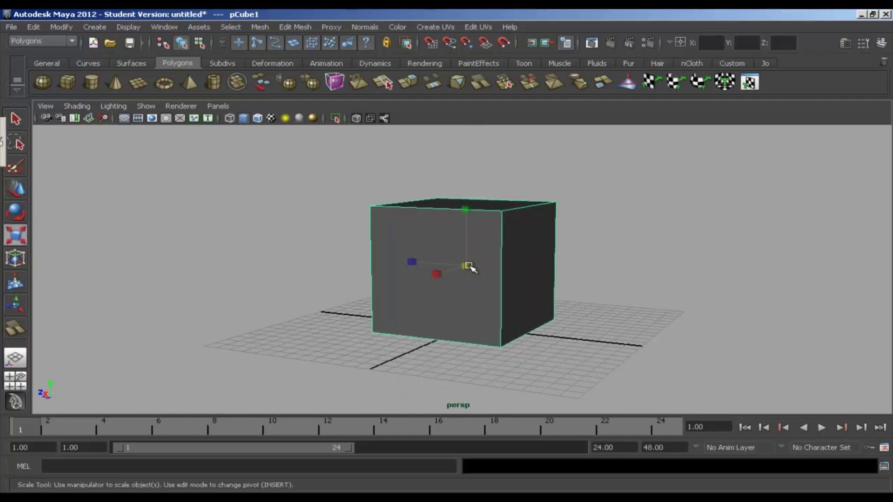
pyautogui.keyDown('alt'); pyautogui.moveTo(468, 266); pyautogui.dragTo(455, 283, button='right'); pyautogui.keyUp('alt')
pyautogui.moveTo(411, 265)
pyautogui.mouseDown()
pyautogui.moveTo(400, 261)
pyautogui.moveTo(415, 280)
pyautogui.mouseUp()
pyautogui.keyDown('alt'); pyautogui.moveTo(414, 280); pyautogui.dragTo(494, 305); pyautogui.keyUp('alt')
pyautogui.moveTo(404, 265); pyautogui.dragTo(574, 292)
# Move the room-sized box upward and fine-tune its height so its floor lies close to the grid
pyautogui.keyDown('alt'); pyautogui.moveTo(574, 292); pyautogui.dragTo(405, 293, button='right'); pyautogui.keyUp('alt')
pyautogui.press('w')
pyautogui.moveTo(465, 230); pyautogui.dragTo(468, 153)
pyautogui.keyDown('alt'); pyautogui.moveTo(453, 280); pyautogui.dragTo(454, 257); pyautogui.keyUp('alt')
pyautogui.moveTo(467, 160); pyautogui.dragTo(462, 168)
pyautogui.keyDown('alt'); pyautogui.moveTo(464, 204); pyautogui.dragTo(470, 233); pyautogui.keyUp('alt')
# From inside the box, select the bottle and move it along the Z and X axes toward a back corner
pyautogui.keyDown('alt'); pyautogui.moveTo(470, 233); pyautogui.dragTo(572, 242, button='right'); pyautogui.keyUp('alt')
pyautogui.keyDown('alt'); pyautogui.moveTo(348, 214); pyautogui.dragTo(507, 237, button='right'); pyautogui.keyUp('alt')
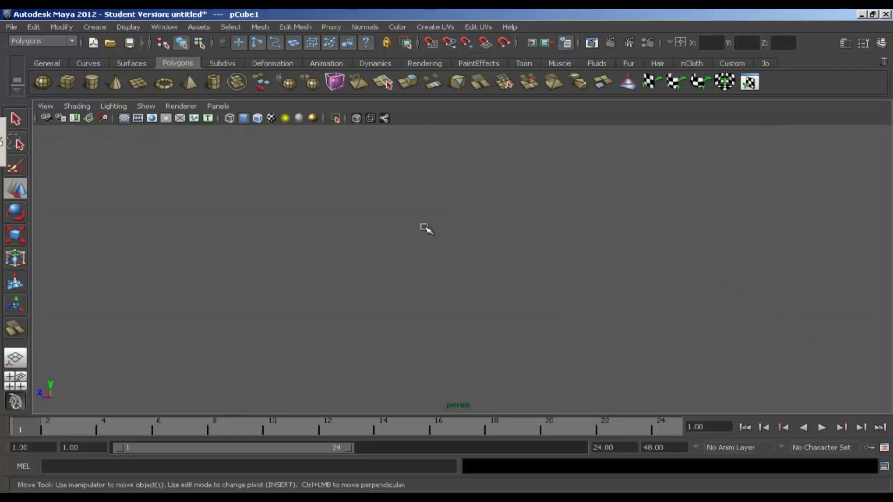
pyautogui.keyDown('alt'); pyautogui.moveTo(425, 227); pyautogui.dragTo(559, 251, button='right'); pyautogui.keyUp('alt')
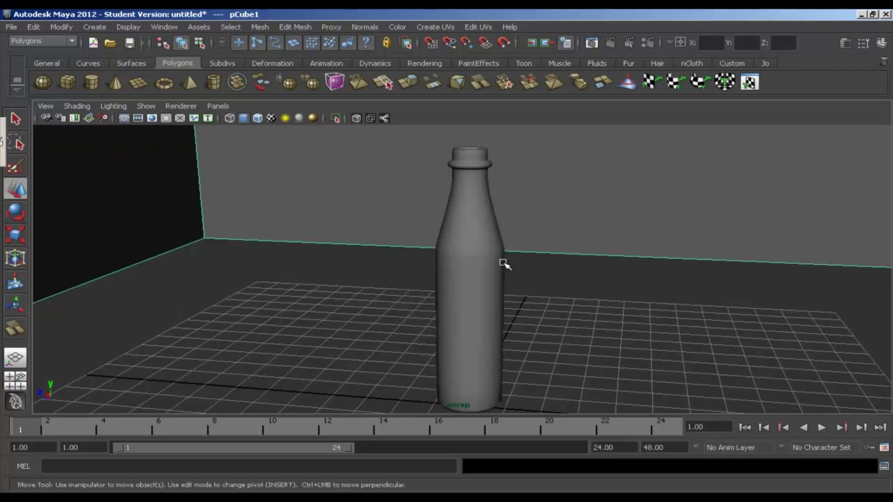
pyautogui.keyDown('alt'); pyautogui.moveTo(503, 261); pyautogui.dragTo(460, 292); pyautogui.keyUp('alt')
pyautogui.click(465, 290)
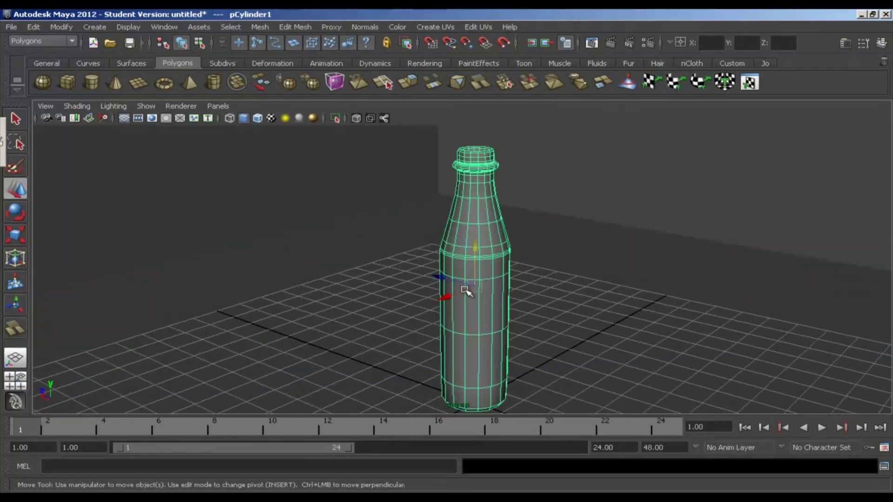
pyautogui.moveTo(436, 277); pyautogui.dragTo(256, 200)
pyautogui.keyDown('alt'); pyautogui.moveTo(259, 199); pyautogui.dragTo(382, 295, button='middle'); pyautogui.keyUp('alt')
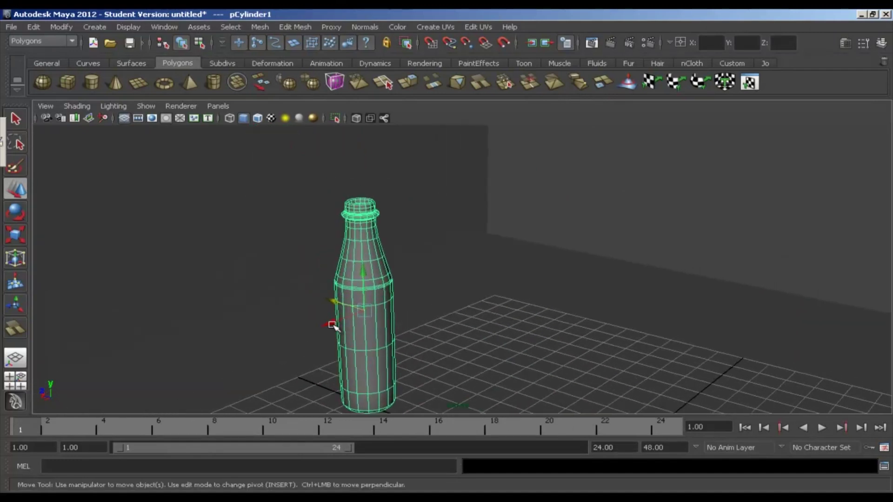
pyautogui.moveTo(332, 325); pyautogui.dragTo(435, 255)
pyautogui.keyDown('alt'); pyautogui.moveTo(390, 293); pyautogui.dragTo(460, 303); pyautogui.keyUp('alt')
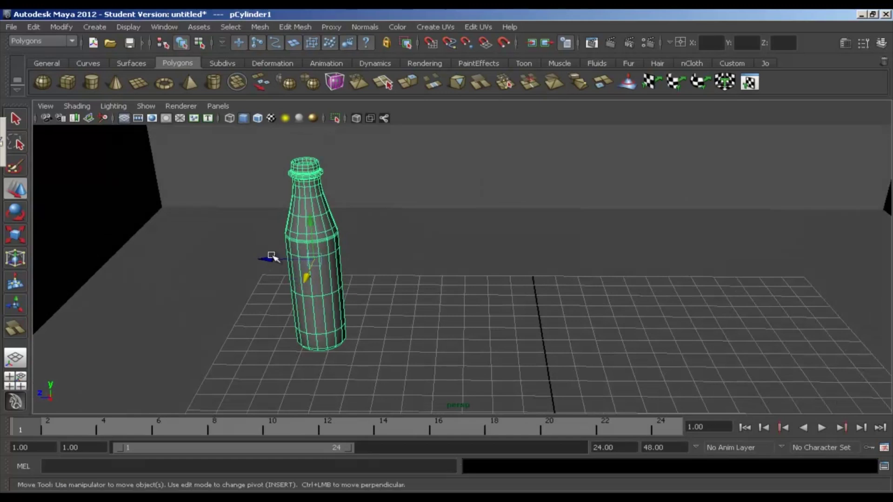
pyautogui.moveTo(271, 259); pyautogui.dragTo(191, 256)
pyautogui.keyDown('alt'); pyautogui.moveTo(326, 349); pyautogui.dragTo(261, 333); pyautogui.keyUp('alt')
# Select the surrounding box, undo its last vertical move and raise it slightly so its floor covers the grid
pyautogui.click(233, 310)
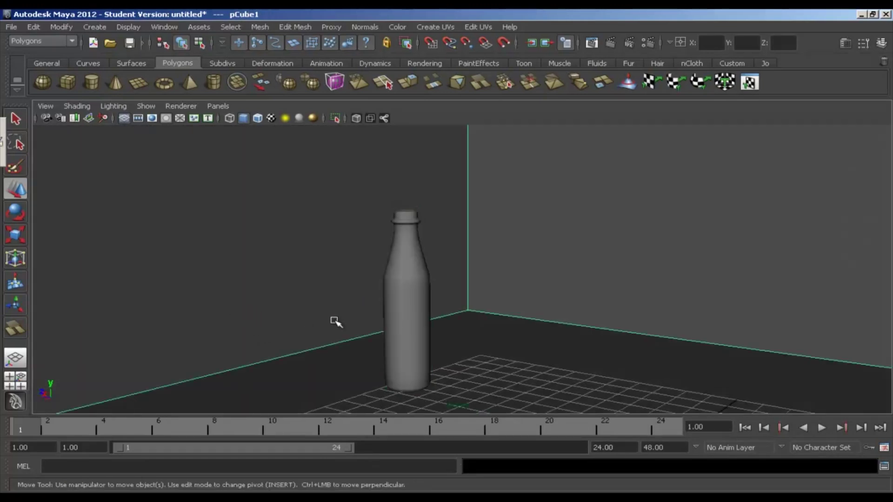
pyautogui.keyDown('alt'); pyautogui.moveTo(336, 322); pyautogui.dragTo(413, 315, button='right'); pyautogui.keyUp('alt')
pyautogui.keyDown('alt'); pyautogui.moveTo(494, 319); pyautogui.dragTo(576, 317, button='right'); pyautogui.keyUp('alt')
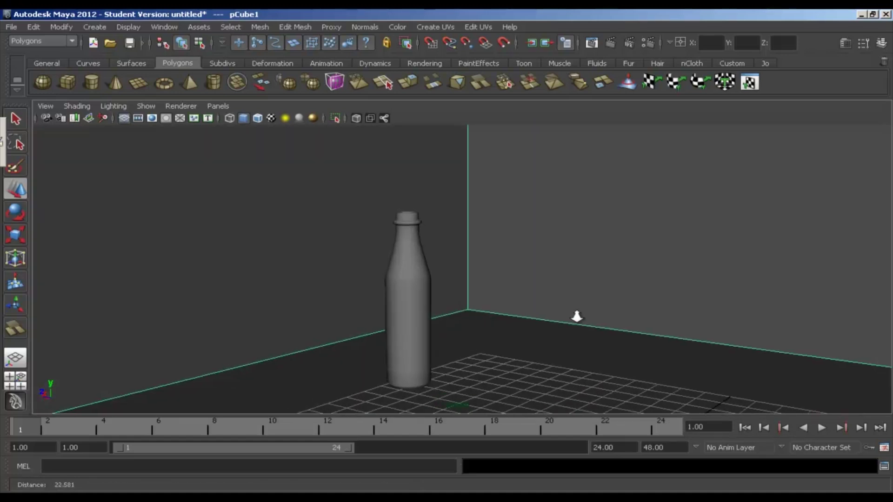
pyautogui.keyDown('alt'); pyautogui.moveTo(578, 318); pyautogui.dragTo(528, 318); pyautogui.keyUp('alt')
pyautogui.keyDown('alt'); pyautogui.moveTo(529, 318); pyautogui.dragTo(379, 235, button='right'); pyautogui.keyUp('alt')
pyautogui.keyDown('alt'); pyautogui.moveTo(503, 180); pyautogui.dragTo(462, 288, button='right'); pyautogui.keyUp('alt')
pyautogui.hotkey('ctrl', 'z')
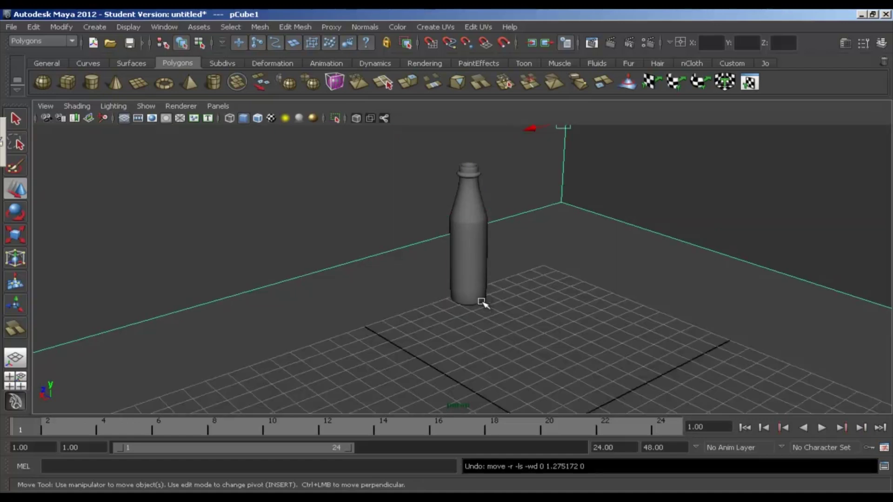
pyautogui.moveTo(472, 329)
pyautogui.keyDown('alt'); pyautogui.mouseDown()
pyautogui.moveTo(475, 302)
pyautogui.moveTo(474, 327)
pyautogui.mouseUp(); pyautogui.keyUp('alt')
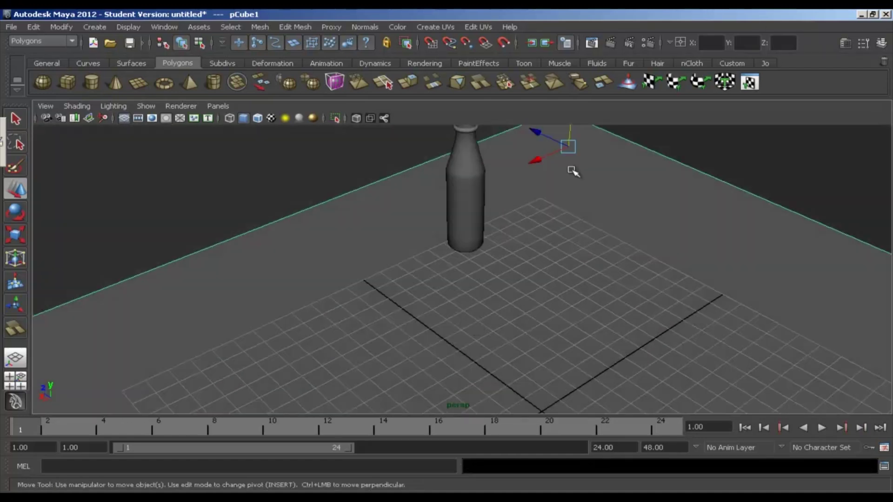
pyautogui.moveTo(571, 132); pyautogui.dragTo(571, 125)
# Select the bottle and slide it back along the X axis to about -7.7 cm
pyautogui.keyDown('alt'); pyautogui.moveTo(486, 220); pyautogui.dragTo(486, 205); pyautogui.keyUp('alt')
pyautogui.keyDown('alt'); pyautogui.moveTo(475, 292); pyautogui.dragTo(485, 293, button='right'); pyautogui.keyUp('alt')
pyautogui.moveTo(481, 307)
pyautogui.keyDown('alt'); pyautogui.mouseDown()
pyautogui.moveTo(483, 280)
pyautogui.moveTo(483, 296)
pyautogui.mouseUp(); pyautogui.keyUp('alt')
pyautogui.keyDown('alt'); pyautogui.moveTo(462, 330); pyautogui.dragTo(464, 330, button='right'); pyautogui.keyUp('alt')
pyautogui.keyDown('alt'); pyautogui.moveTo(482, 340); pyautogui.dragTo(478, 367); pyautogui.keyUp('alt')
pyautogui.keyDown('alt'); pyautogui.moveTo(437, 313); pyautogui.dragTo(414, 316); pyautogui.keyUp('alt')
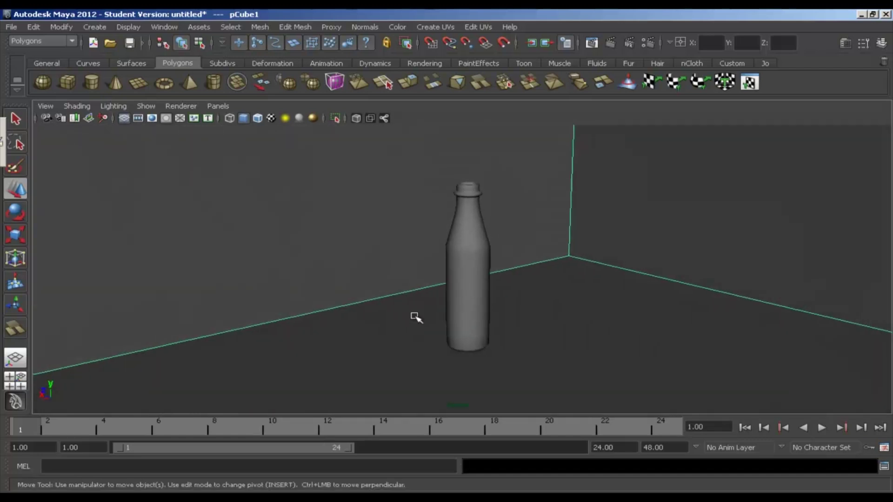
pyautogui.click(455, 312)
pyautogui.moveTo(432, 277); pyautogui.dragTo(472, 271)
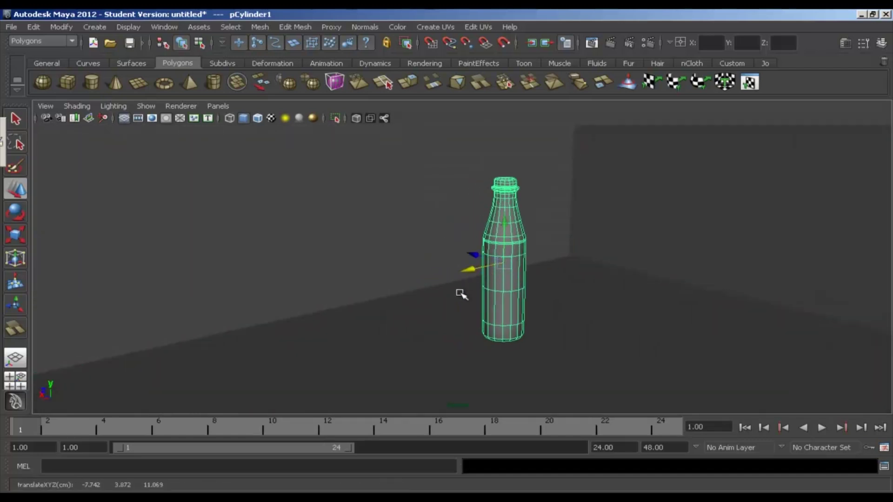
# Create a spot light and raise it to about 9.4 cm above the grid
pyautogui.click(94, 27)
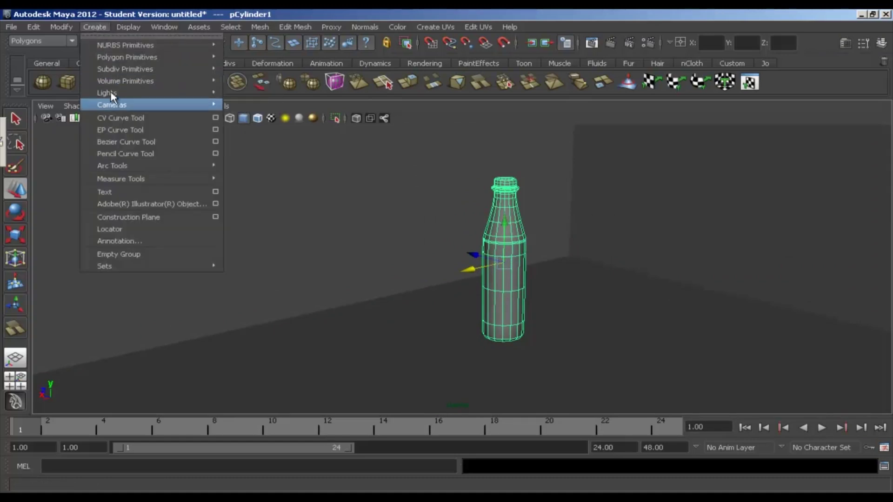
pyautogui.moveTo(114, 93)
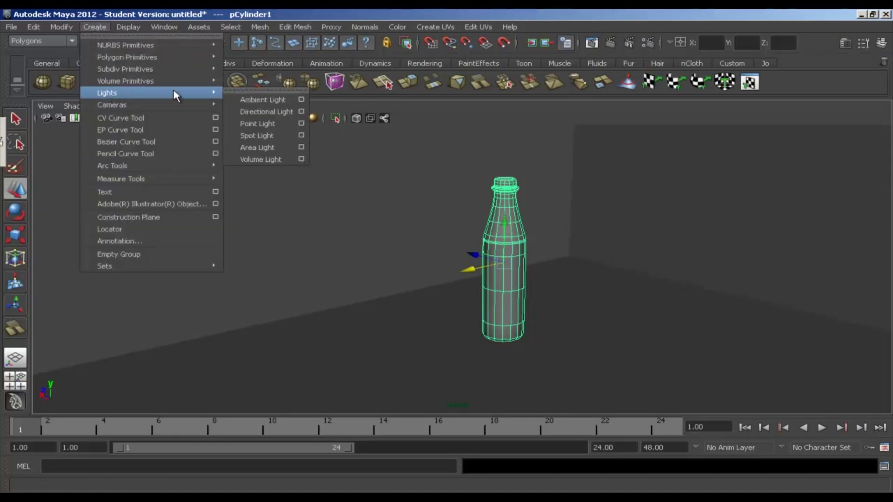
pyautogui.click(266, 136)
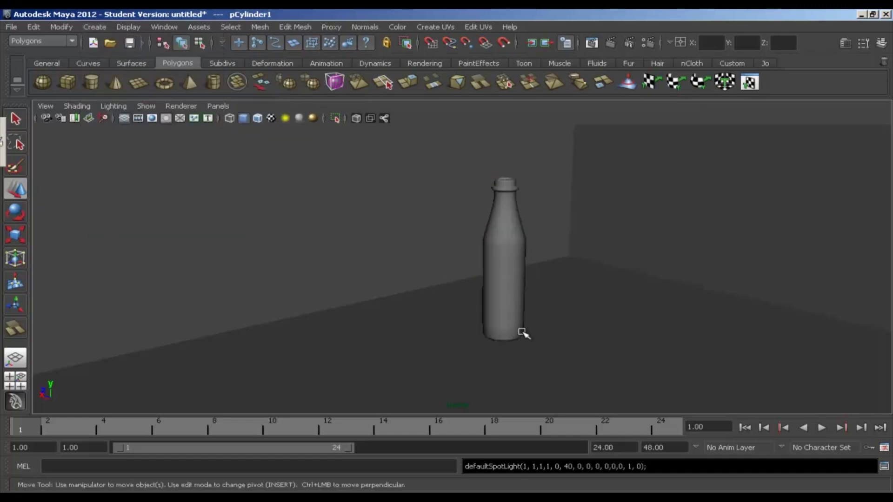
pyautogui.keyDown('alt'); pyautogui.moveTo(522, 332); pyautogui.dragTo(500, 169); pyautogui.keyUp('alt')
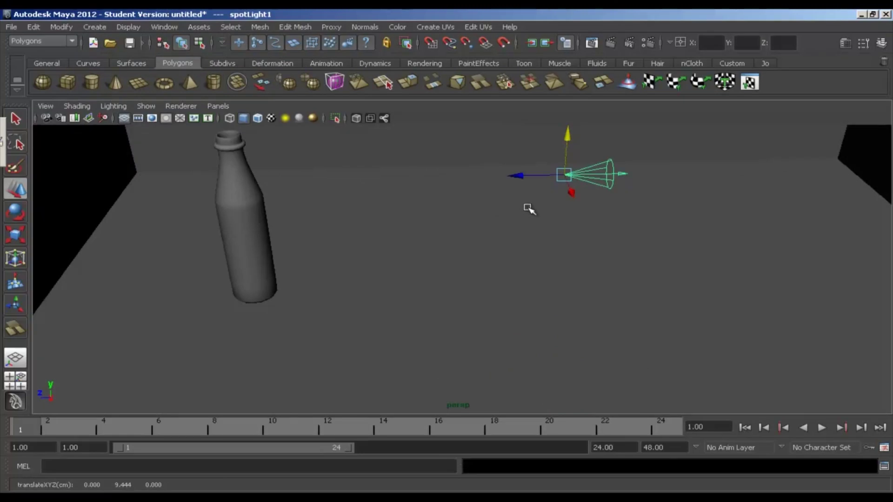
# Show the spot light's target manipulator and move the aim point along Z and X onto the bottle
pyautogui.moveTo(526, 211)
pyautogui.keyDown('alt'); pyautogui.mouseDown()
pyautogui.moveTo(514, 199)
pyautogui.moveTo(562, 219)
pyautogui.moveTo(535, 203)
pyautogui.mouseUp(); pyautogui.keyUp('alt')
pyautogui.keyDown('alt'); pyautogui.moveTo(518, 167); pyautogui.dragTo(513, 236); pyautogui.keyUp('alt')
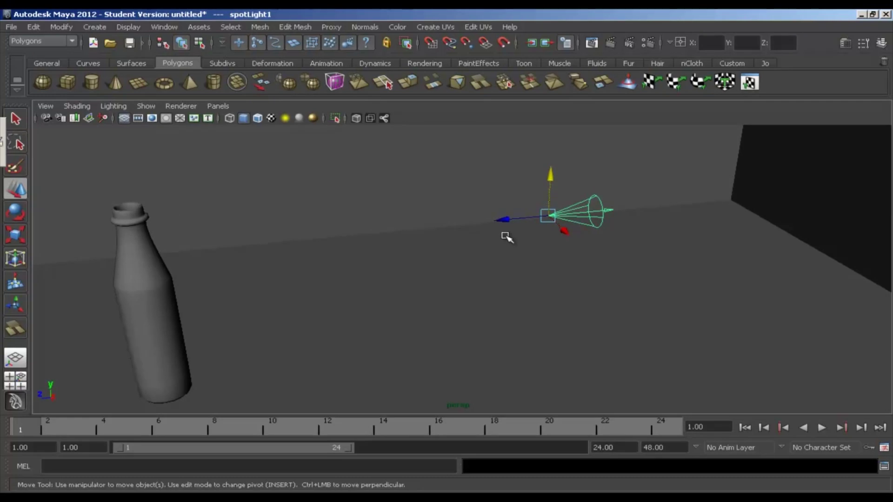
pyautogui.press('t')
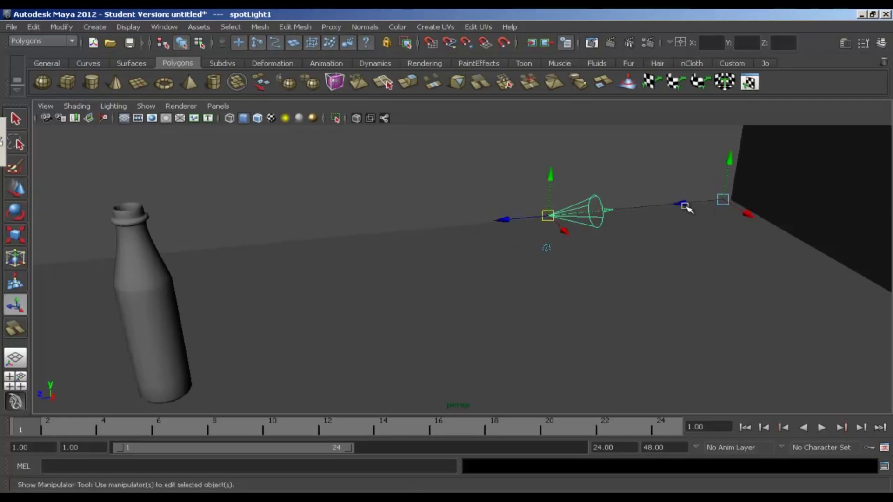
pyautogui.moveTo(685, 206); pyautogui.dragTo(126, 256)
pyautogui.keyDown('alt'); pyautogui.moveTo(184, 294); pyautogui.dragTo(154, 297); pyautogui.keyUp('alt')
pyautogui.moveTo(206, 213); pyautogui.dragTo(280, 182)
pyautogui.keyDown('alt'); pyautogui.moveTo(314, 158); pyautogui.dragTo(302, 269); pyautogui.keyUp('alt')
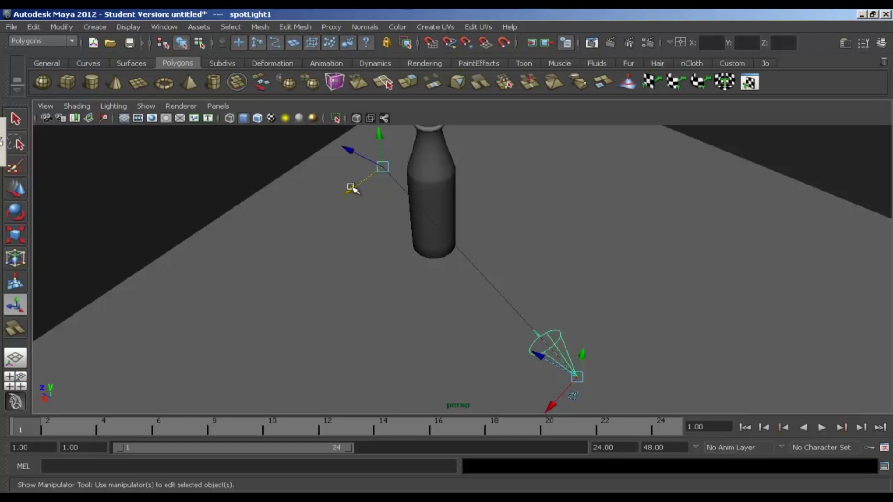
pyautogui.moveTo(352, 189); pyautogui.dragTo(420, 170)
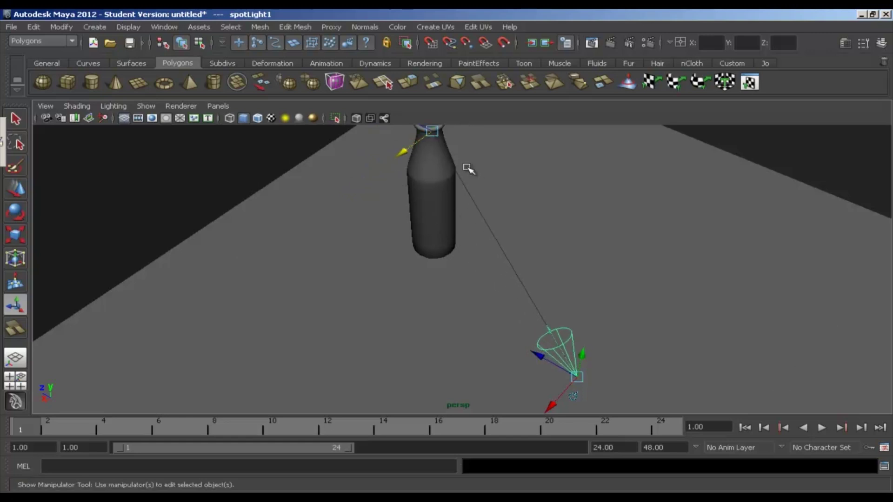
# Lower the spot light's aim point to the bottle's body, at about Y 5.2 cm and Z 9.8 cm
pyautogui.keyDown('alt'); pyautogui.moveTo(465, 166); pyautogui.dragTo(468, 247, button='middle'); pyautogui.keyUp('alt')
pyautogui.keyDown('alt'); pyautogui.moveTo(448, 247); pyautogui.dragTo(507, 257, button='right'); pyautogui.keyUp('alt')
pyautogui.moveTo(429, 147); pyautogui.dragTo(432, 215)
pyautogui.keyDown('alt'); pyautogui.moveTo(385, 331); pyautogui.dragTo(507, 253); pyautogui.keyUp('alt')
pyautogui.moveTo(360, 233); pyautogui.dragTo(361, 265)
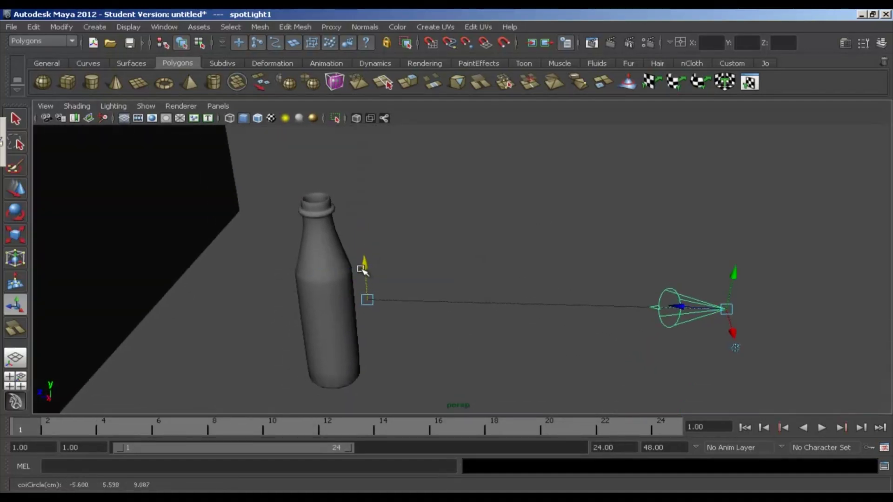
pyautogui.moveTo(322, 299); pyautogui.dragTo(307, 298)
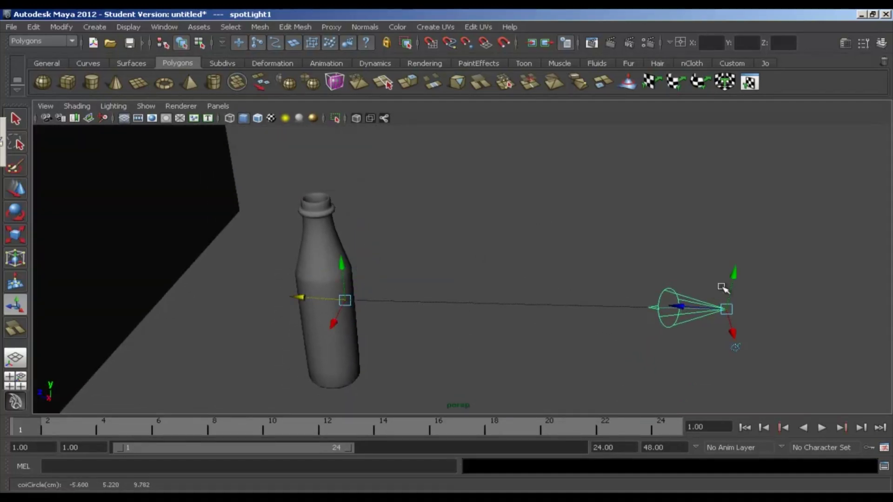
# Raise the spot light itself high above the floor so it shines down on the bottle
pyautogui.moveTo(733, 273); pyautogui.dragTo(741, 129)
pyautogui.keyDown('alt'); pyautogui.moveTo(644, 289); pyautogui.dragTo(664, 297); pyautogui.keyUp('alt')
pyautogui.moveTo(772, 188); pyautogui.dragTo(731, 91)
# Display the scene lighting in the perspective view and select the surrounding box
pyautogui.moveTo(548, 229)
pyautogui.keyDown('alt'); pyautogui.mouseDown()
pyautogui.moveTo(532, 216)
pyautogui.moveTo(578, 229)
pyautogui.moveTo(571, 228)
pyautogui.moveTo(540, 313)
pyautogui.moveTo(425, 325)
pyautogui.moveTo(414, 339)
pyautogui.moveTo(431, 333)
pyautogui.mouseUp(); pyautogui.keyUp('alt')
pyautogui.press('7')
pyautogui.click(501, 318)
pyautogui.keyDown('alt'); pyautogui.moveTo(518, 310); pyautogui.dragTo(476, 305); pyautogui.keyUp('alt')
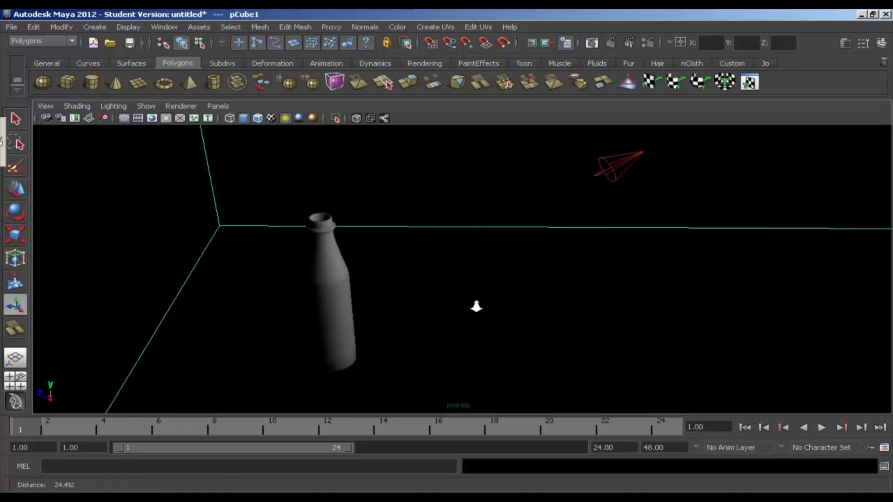
# Set the surrounding box's width, height and depth subdivisions to 14 each
pyautogui.click(881, 43)
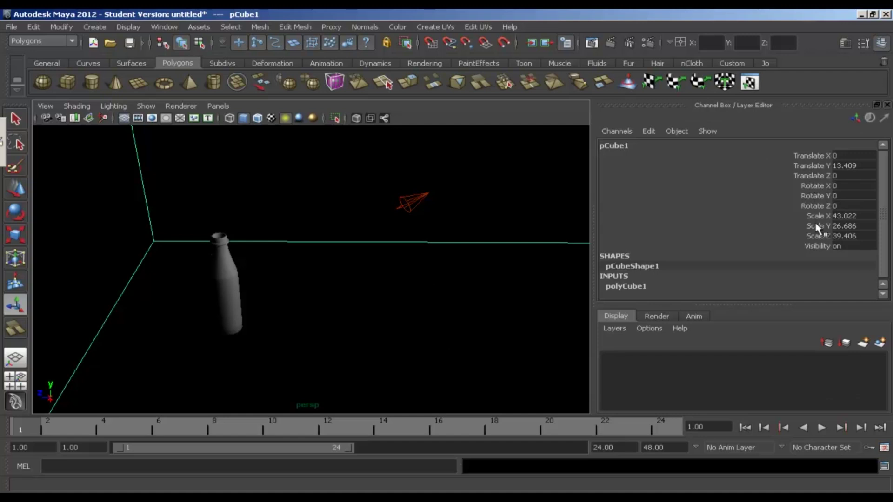
pyautogui.click(641, 288)
pyautogui.scroll(-2, 716, 284)
pyautogui.moveTo(800, 254); pyautogui.dragTo(793, 276)
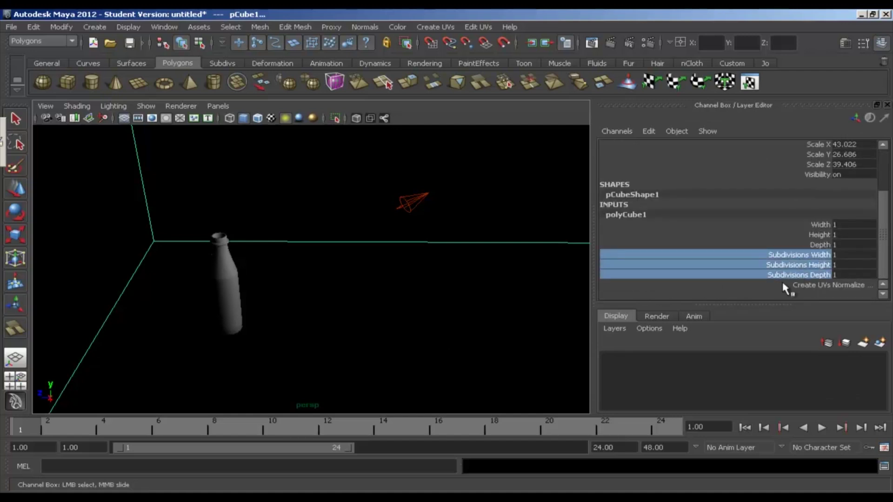
pyautogui.moveTo(472, 278); pyautogui.dragTo(564, 279, button='middle')
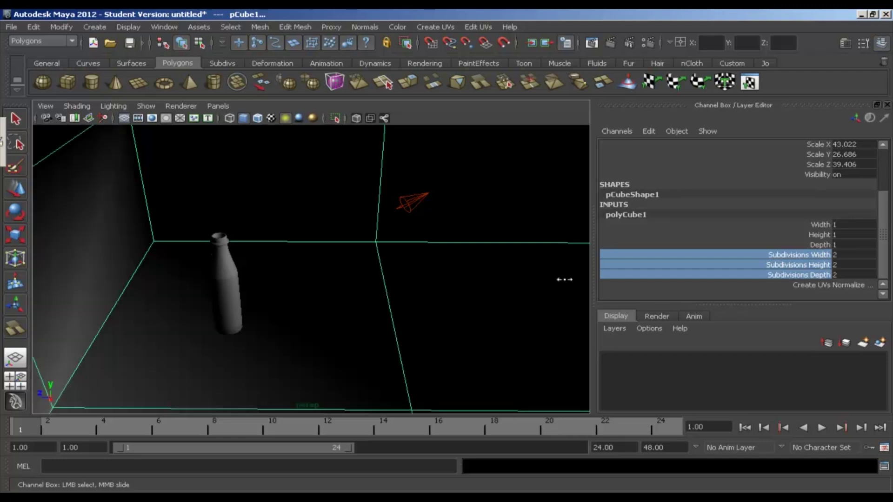
pyautogui.moveTo(365, 293); pyautogui.dragTo(579, 281, button='middle')
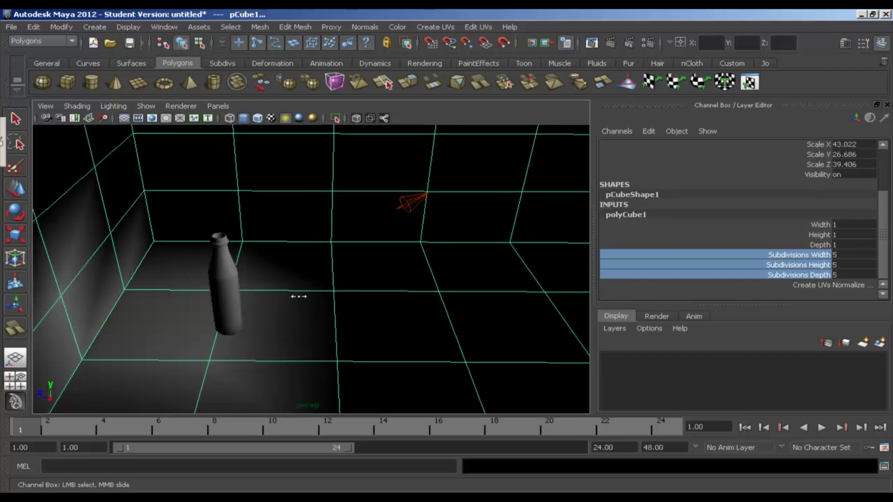
pyautogui.moveTo(298, 296); pyautogui.dragTo(516, 288, button='middle')
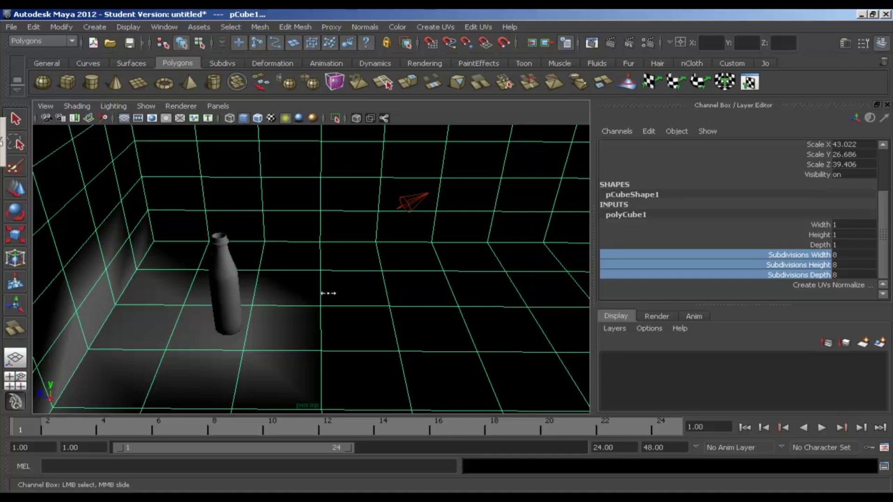
pyautogui.moveTo(328, 293); pyautogui.dragTo(561, 271, button='middle')
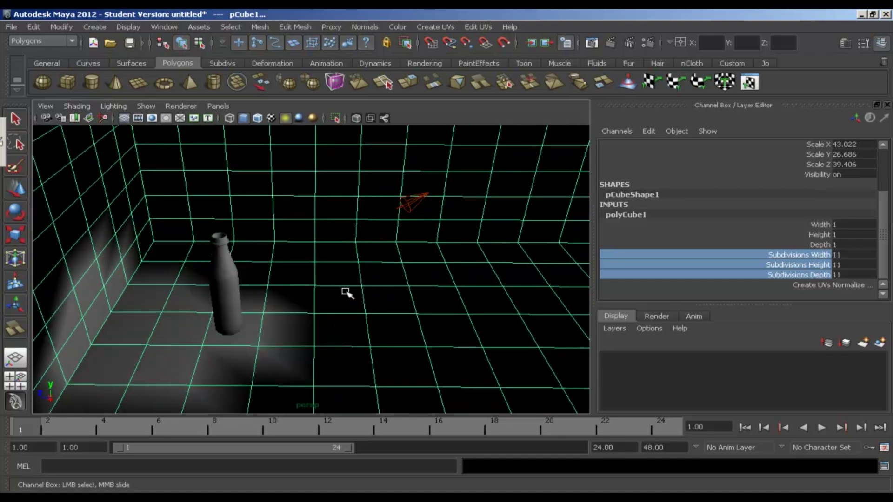
pyautogui.moveTo(345, 291); pyautogui.dragTo(563, 275, button='middle')
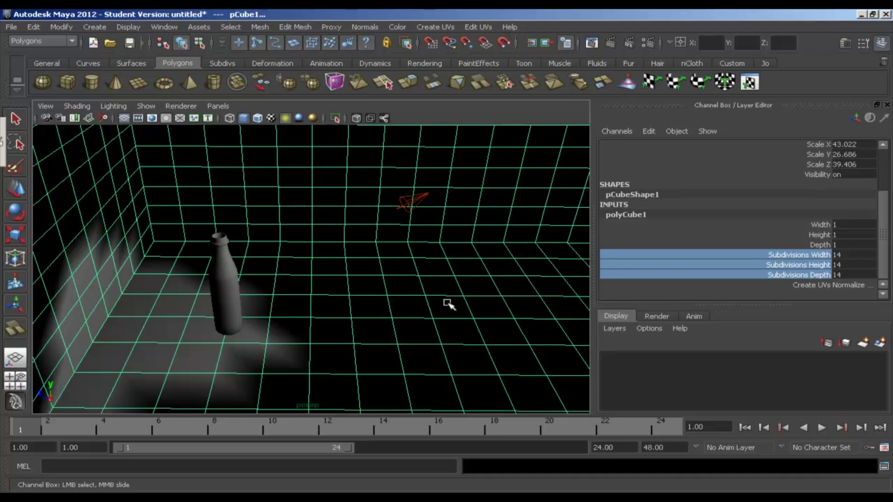
pyautogui.click(882, 43)
# Select the spot light and set its decay rate to Quadratic
pyautogui.moveTo(440, 281)
pyautogui.keyDown('alt'); pyautogui.mouseDown()
pyautogui.moveTo(410, 269)
pyautogui.moveTo(444, 278)
pyautogui.mouseUp(); pyautogui.keyUp('alt')
pyautogui.scroll(2, 460, 283)
pyautogui.keyDown('alt'); pyautogui.moveTo(328, 319); pyautogui.dragTo(418, 209); pyautogui.keyUp('alt')
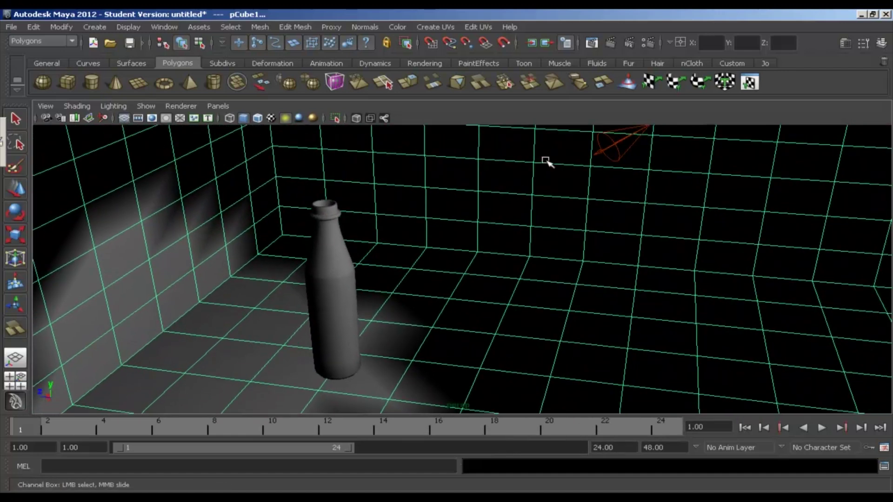
pyautogui.click(612, 149)
pyautogui.press('w')
pyautogui.click(844, 45)
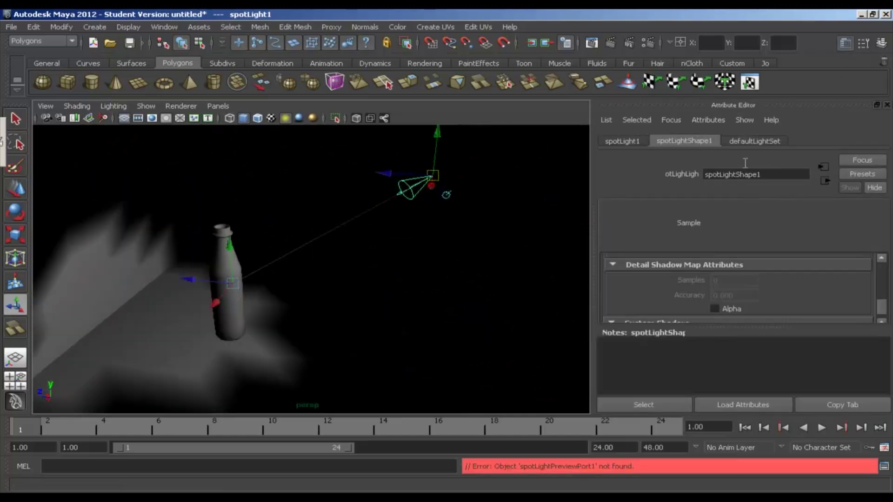
pyautogui.moveTo(881, 295); pyautogui.dragTo(880, 267)
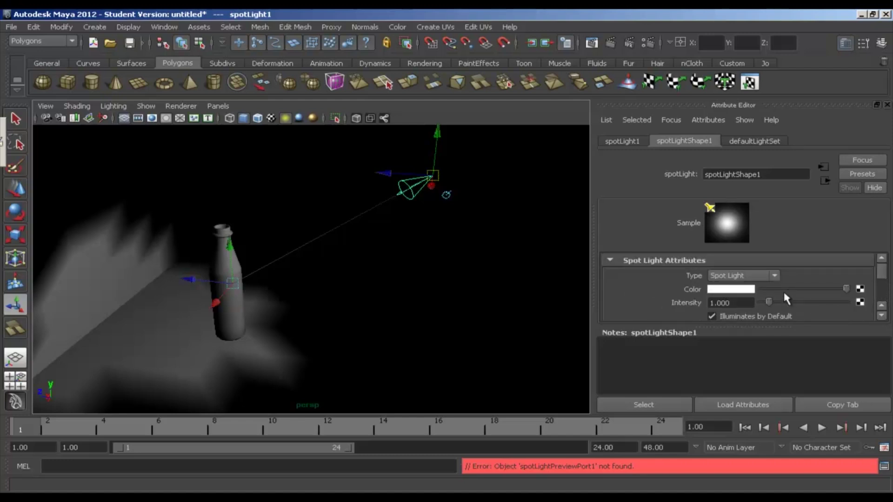
pyautogui.scroll(-3, 784, 294)
pyautogui.click(743, 305)
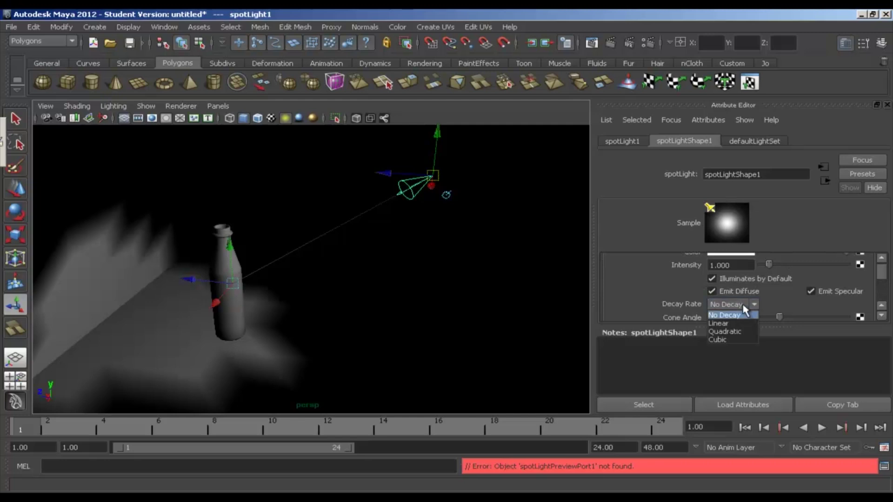
pyautogui.click(734, 332)
# Set the spot light's intensity to 1000, try 500, and return it to 1000
pyautogui.click(737, 265)
pyautogui.write('1000')
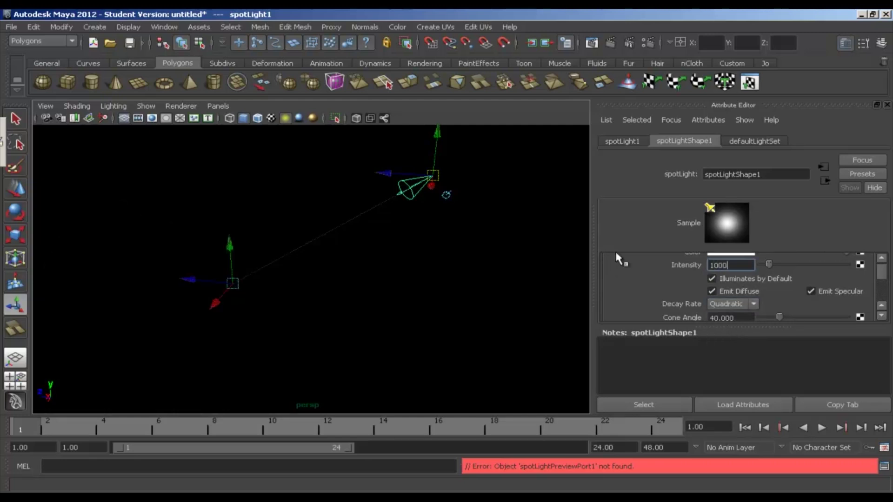
pyautogui.press('Return')
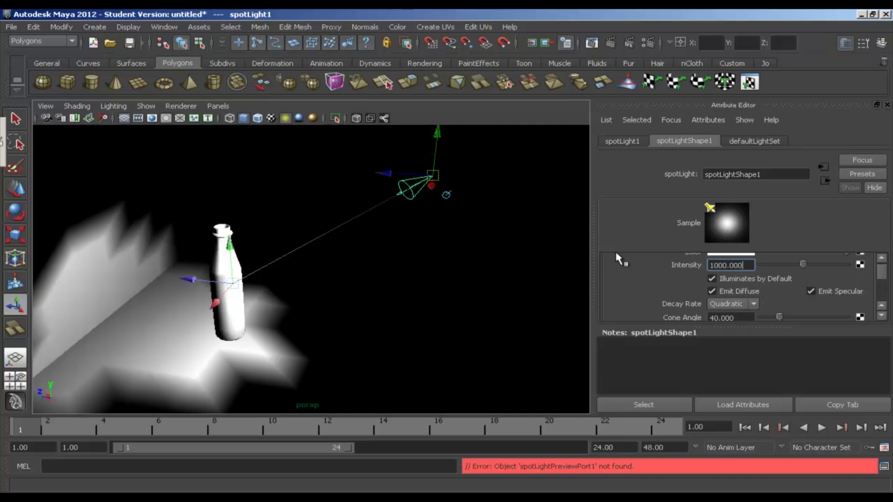
pyautogui.click(733, 265)
pyautogui.write('500')
pyautogui.moveTo(734, 265); pyautogui.dragTo(686, 265)
pyautogui.write('1000')
pyautogui.press('Return')
# Set the spot light's dropoff to about 2.07 and widen its cone angle to about 134.6
pyautogui.scroll(-3, 804, 309)
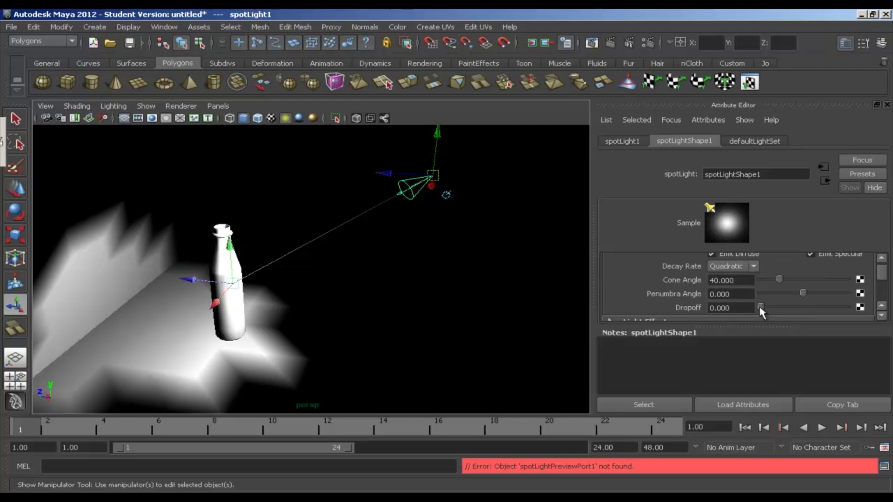
pyautogui.moveTo(761, 308); pyautogui.dragTo(761, 308)
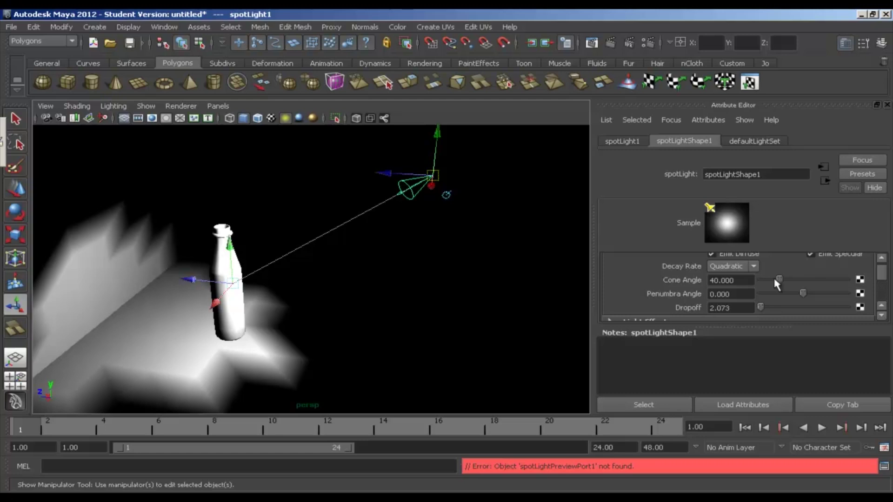
pyautogui.moveTo(774, 279); pyautogui.dragTo(825, 281)
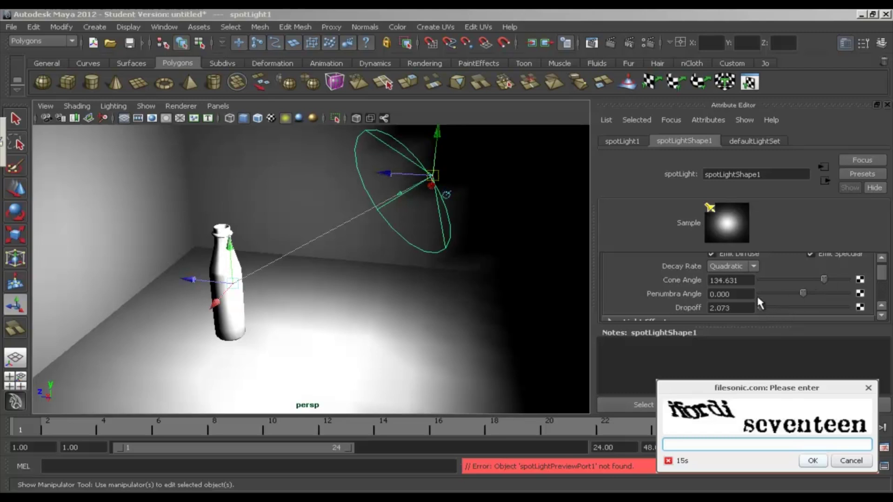
# Set the spot light's intensity to 500
pyautogui.moveTo(882, 279); pyautogui.dragTo(880, 271)
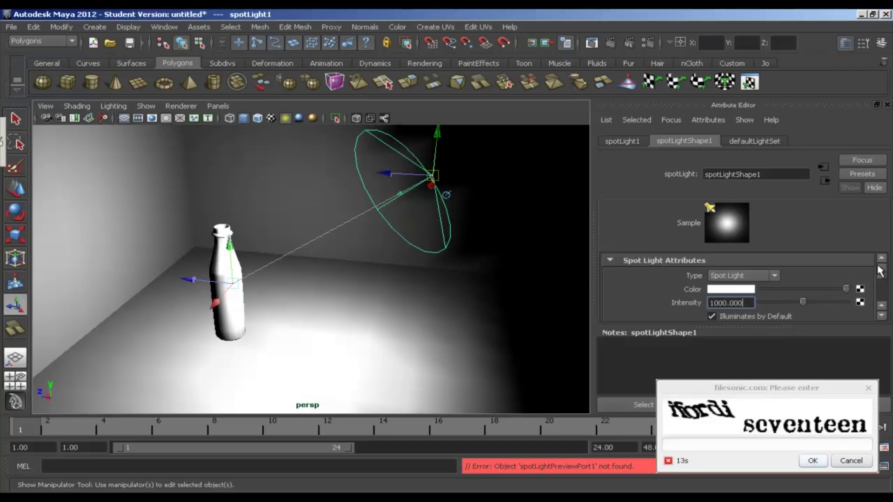
pyautogui.moveTo(749, 301); pyautogui.dragTo(644, 296)
pyautogui.write('500')
pyautogui.press('Return')
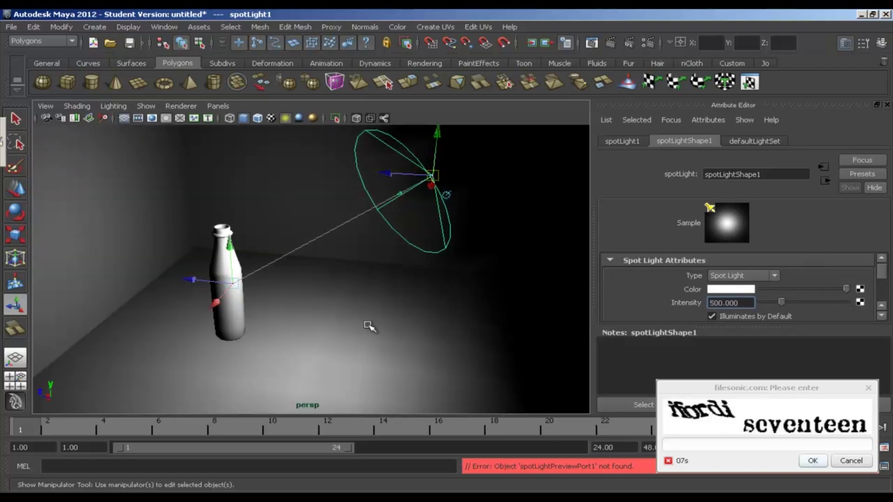
# Create a point light in the room
pyautogui.keyDown('alt'); pyautogui.moveTo(279, 309); pyautogui.dragTo(237, 302); pyautogui.keyUp('alt')
pyautogui.click(93, 26)
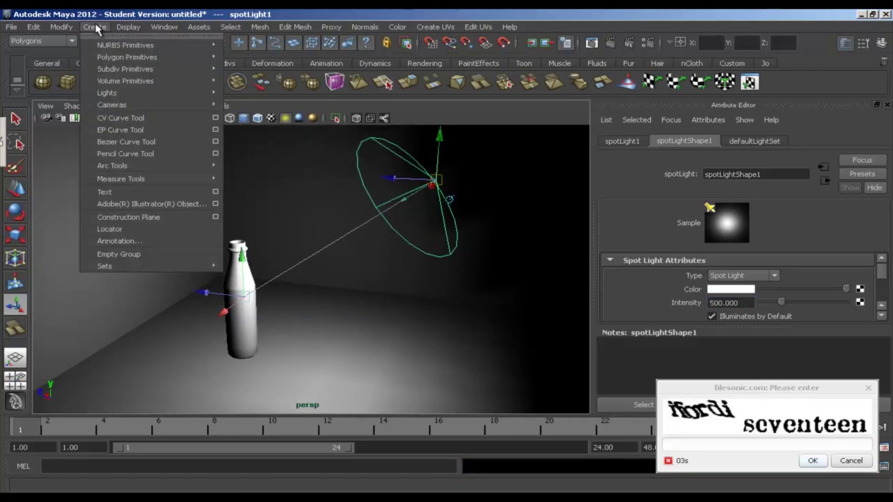
pyautogui.moveTo(134, 92)
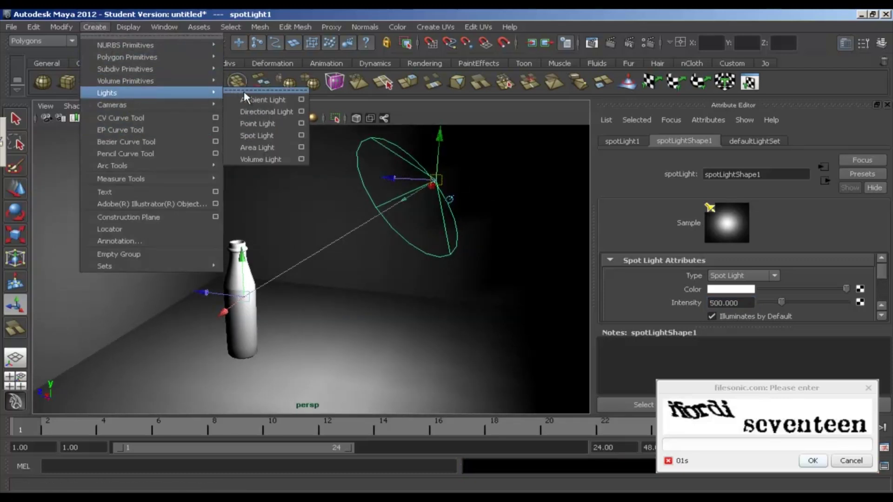
pyautogui.click(272, 122)
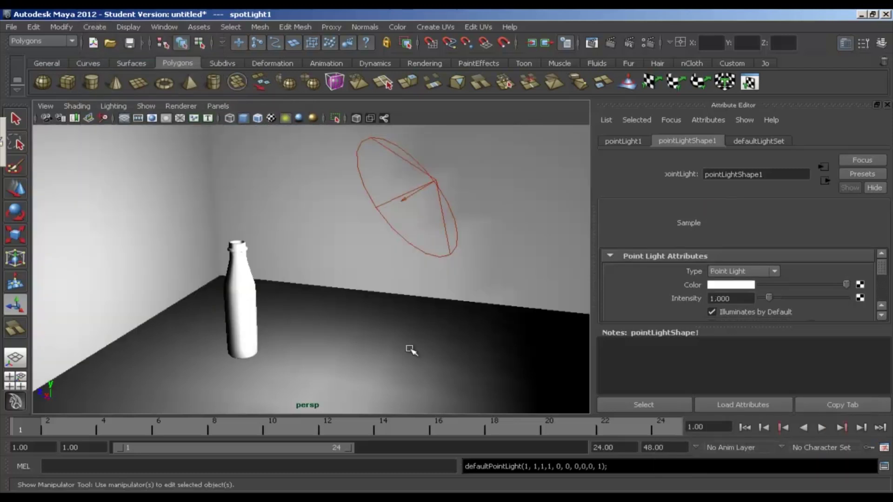
pyautogui.moveTo(454, 372)
pyautogui.keyDown('alt'); pyautogui.mouseDown()
pyautogui.moveTo(474, 374)
pyautogui.moveTo(465, 373)
pyautogui.mouseUp(); pyautogui.keyUp('alt')
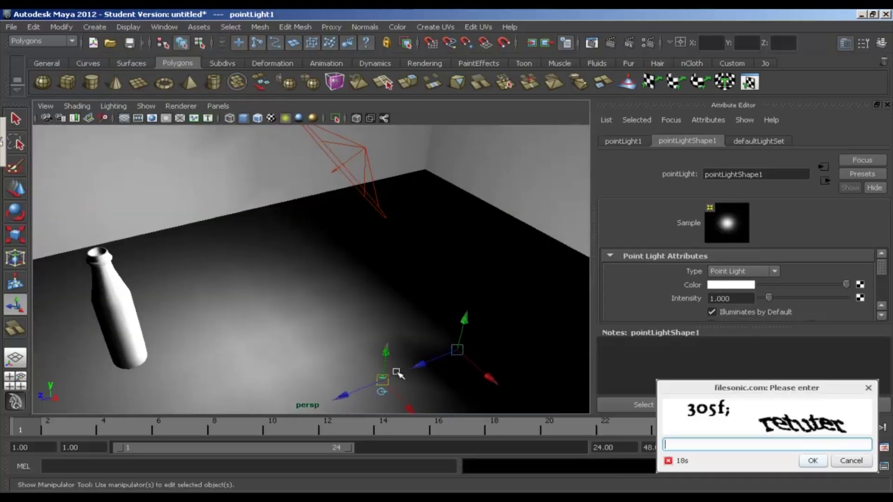
# Move the point light across the floor and up, near the side wall beside the bottle
pyautogui.press('w')
pyautogui.moveTo(387, 369); pyautogui.dragTo(213, 255)
pyautogui.keyDown('alt'); pyautogui.moveTo(117, 210); pyautogui.dragTo(304, 210); pyautogui.keyUp('alt')
pyautogui.keyDown('alt'); pyautogui.moveTo(303, 211); pyautogui.dragTo(388, 259, button='middle'); pyautogui.keyUp('alt')
pyautogui.moveTo(159, 218); pyautogui.dragTo(261, 394)
pyautogui.keyDown('alt'); pyautogui.moveTo(308, 354); pyautogui.dragTo(259, 309); pyautogui.keyUp('alt')
pyautogui.keyDown('alt'); pyautogui.moveTo(310, 316); pyautogui.dragTo(307, 224, button='middle'); pyautogui.keyUp('alt')
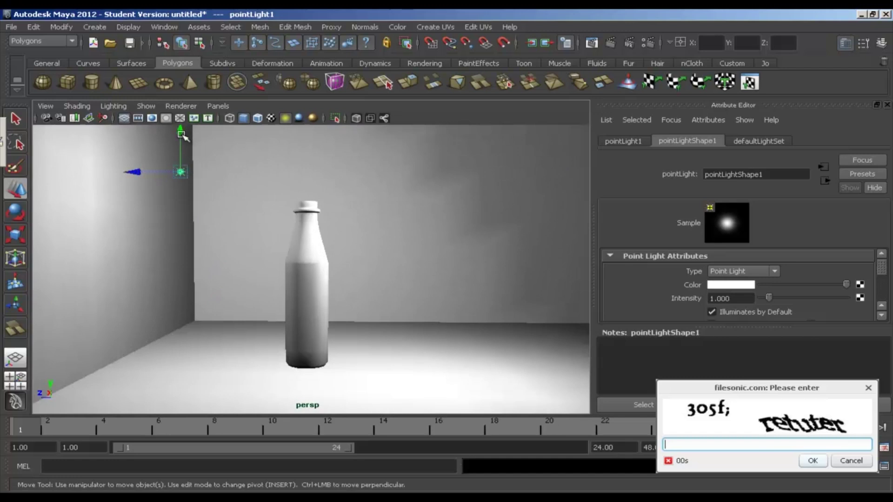
# Lower the point light to the bottle's upper body and shift it along Z and X beside the bottle
pyautogui.moveTo(181, 134); pyautogui.dragTo(177, 209)
pyautogui.moveTo(143, 246); pyautogui.dragTo(130, 246)
pyautogui.keyDown('alt'); pyautogui.moveTo(166, 277); pyautogui.dragTo(142, 317); pyautogui.keyUp('alt')
pyautogui.moveTo(156, 259); pyautogui.dragTo(141, 281)
pyautogui.moveTo(131, 248); pyautogui.dragTo(148, 250)
pyautogui.keyDown('alt'); pyautogui.moveTo(231, 259); pyautogui.dragTo(241, 227); pyautogui.keyUp('alt')
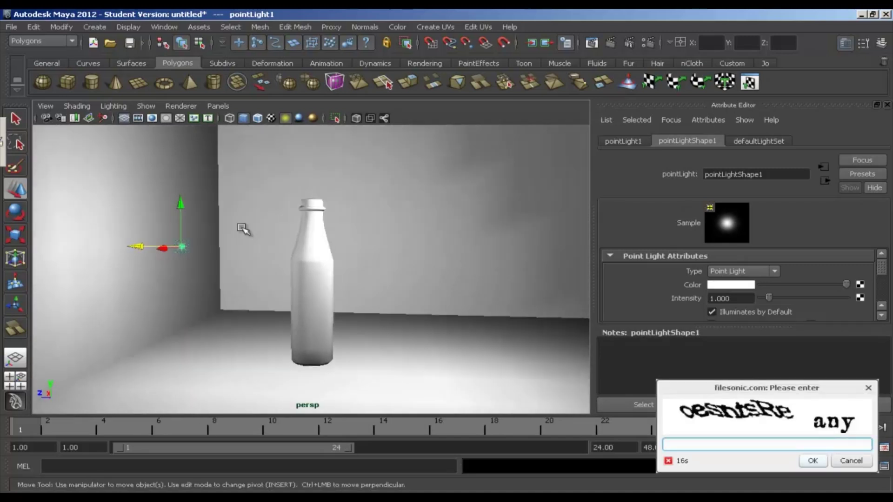
# Fine-tune the point light along X and Z and lower it slightly to the bottle's mid-height
pyautogui.keyDown('alt'); pyautogui.moveTo(385, 303); pyautogui.dragTo(304, 302, button='right'); pyautogui.keyUp('alt')
pyautogui.moveTo(301, 302)
pyautogui.keyDown('alt'); pyautogui.mouseDown()
pyautogui.moveTo(295, 313)
pyautogui.moveTo(307, 310)
pyautogui.mouseUp(); pyautogui.keyUp('alt')
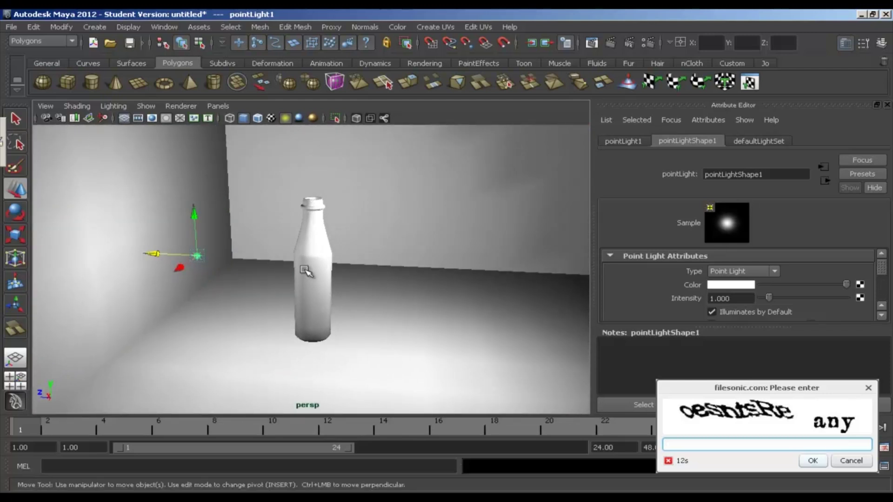
pyautogui.keyDown('alt'); pyautogui.moveTo(305, 270); pyautogui.dragTo(317, 261, button='middle'); pyautogui.keyUp('alt')
pyautogui.keyDown('alt'); pyautogui.moveTo(318, 260); pyautogui.dragTo(397, 267, button='right'); pyautogui.keyUp('alt')
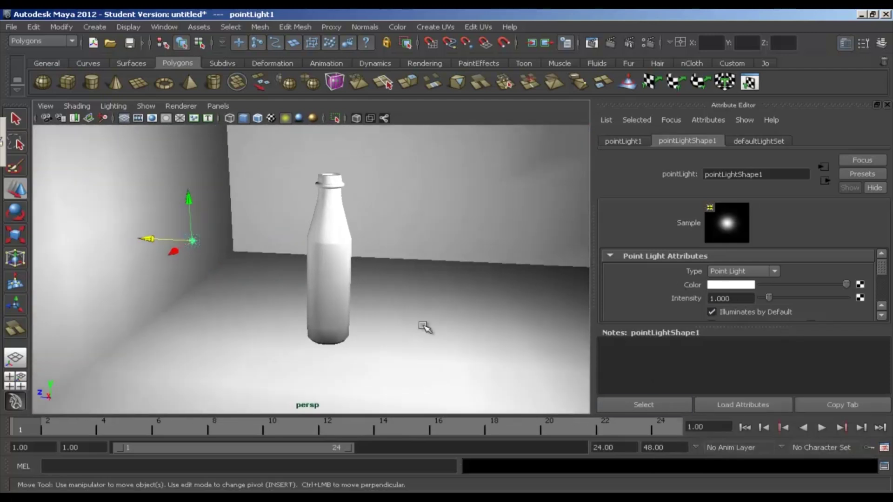
pyautogui.moveTo(171, 253)
pyautogui.mouseDown()
pyautogui.moveTo(199, 246)
pyautogui.moveTo(180, 267)
pyautogui.mouseUp()
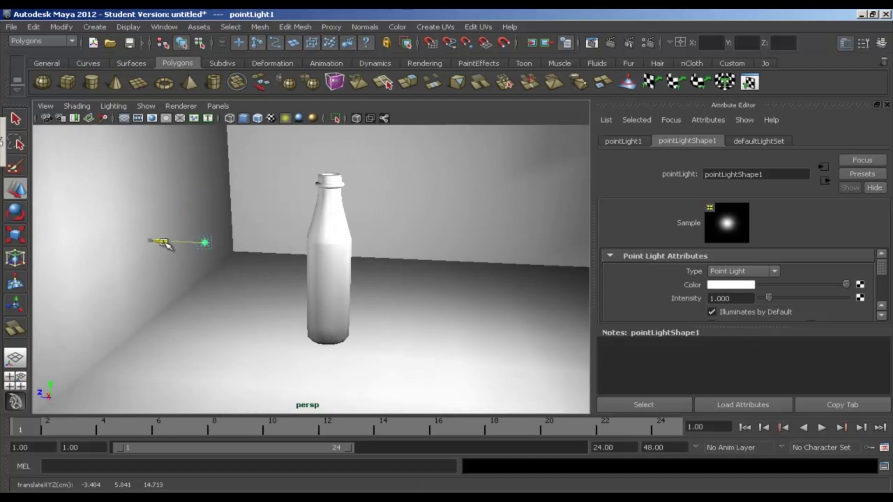
pyautogui.keyDown('alt'); pyautogui.moveTo(150, 243); pyautogui.dragTo(225, 265); pyautogui.keyUp('alt')
pyautogui.moveTo(194, 192)
pyautogui.mouseDown()
pyautogui.moveTo(191, 265)
pyautogui.moveTo(188, 231)
pyautogui.moveTo(196, 228)
pyautogui.mouseUp()
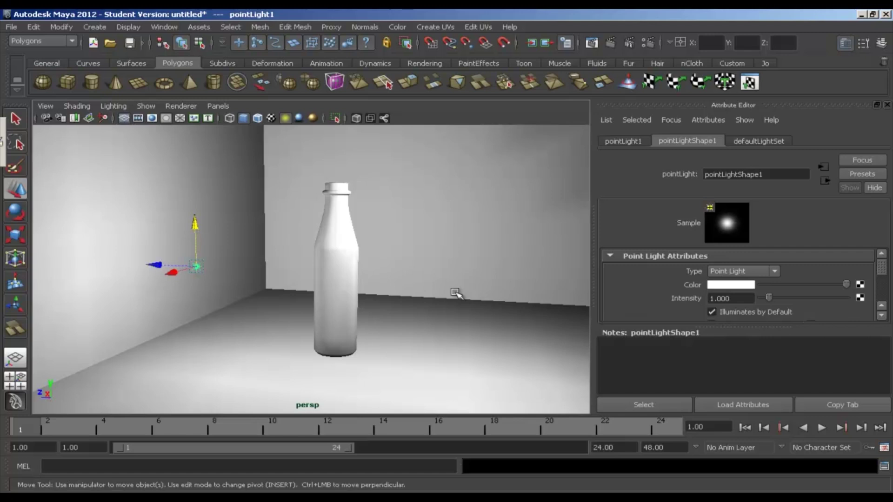
# Set the scene's renderer to mental ray and minimize the render settings window
pyautogui.moveTo(456, 292)
pyautogui.keyDown('alt'); pyautogui.mouseDown()
pyautogui.moveTo(475, 291)
pyautogui.moveTo(454, 293)
pyautogui.moveTo(450, 279)
pyautogui.mouseUp(); pyautogui.keyUp('alt')
pyautogui.click(650, 43)
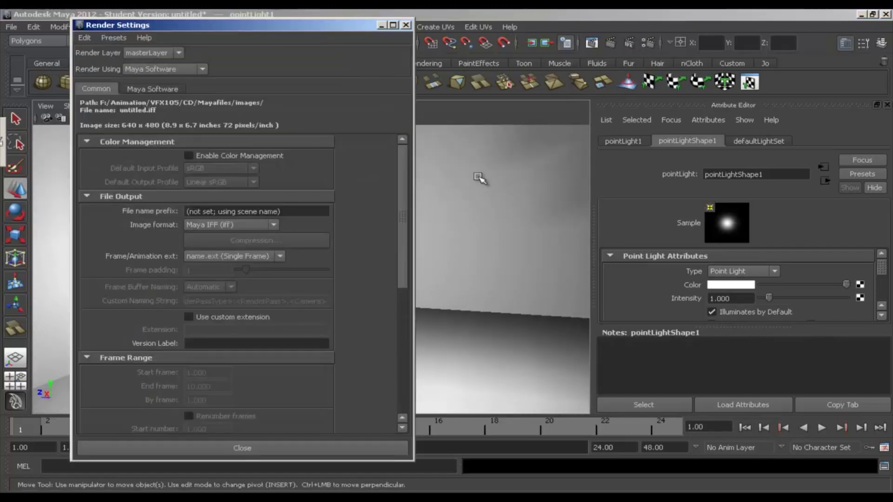
pyautogui.click(203, 69)
pyautogui.click(171, 106)
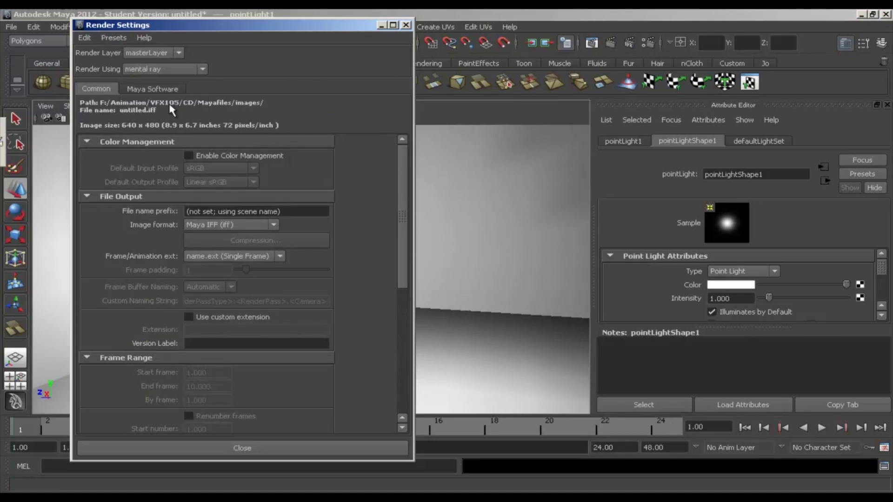
pyautogui.click(379, 27)
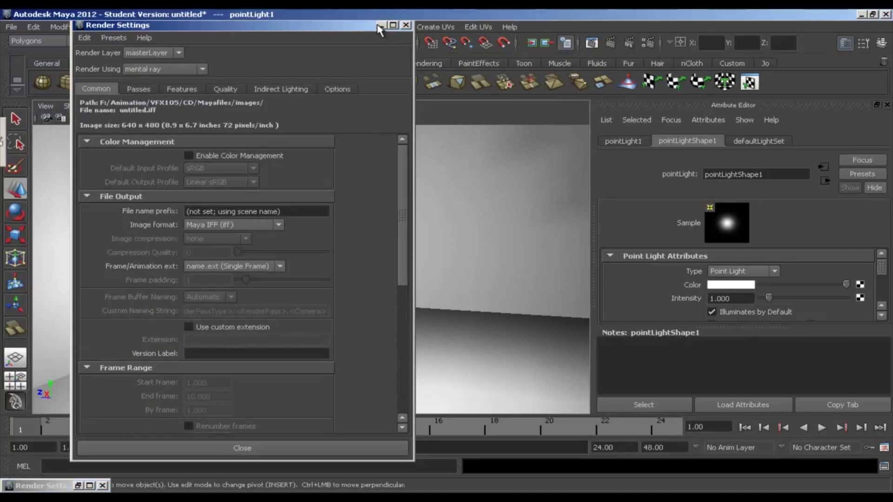
# Open the Plug-in Manager and check the load options of Mayatomr.mll
pyautogui.click(162, 28)
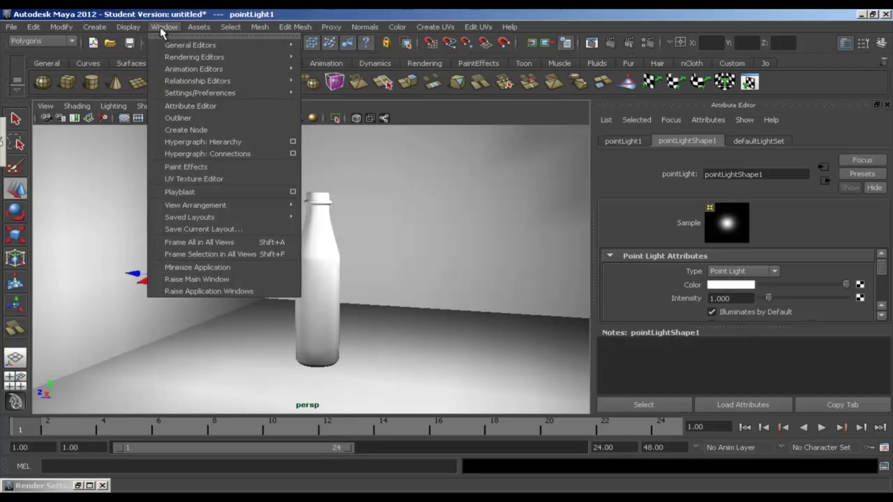
pyautogui.moveTo(218, 91)
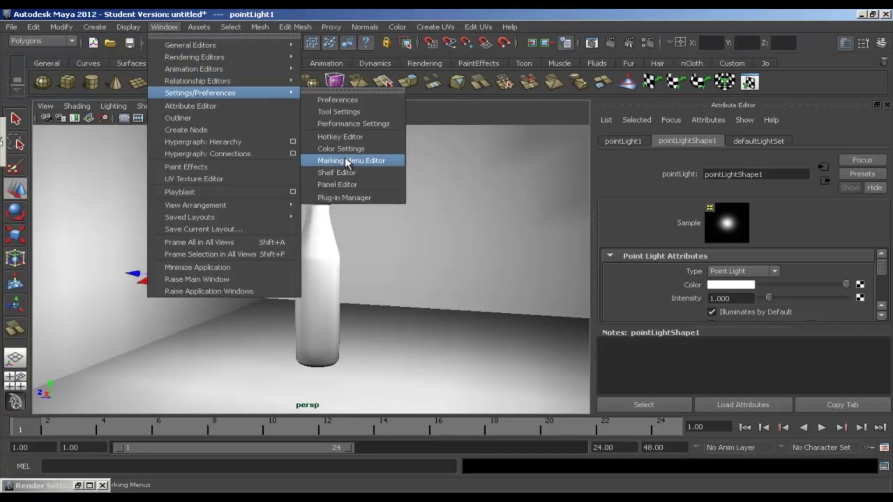
pyautogui.click(349, 198)
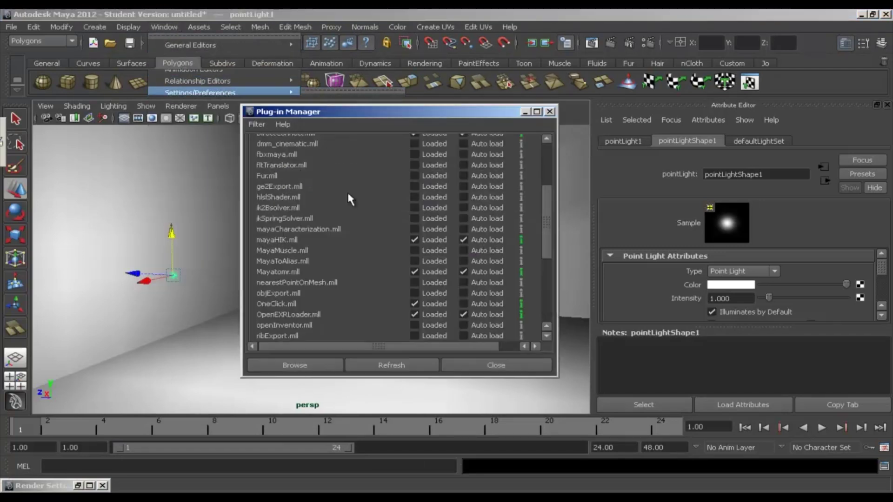
pyautogui.moveTo(550, 245); pyautogui.dragTo(550, 245)
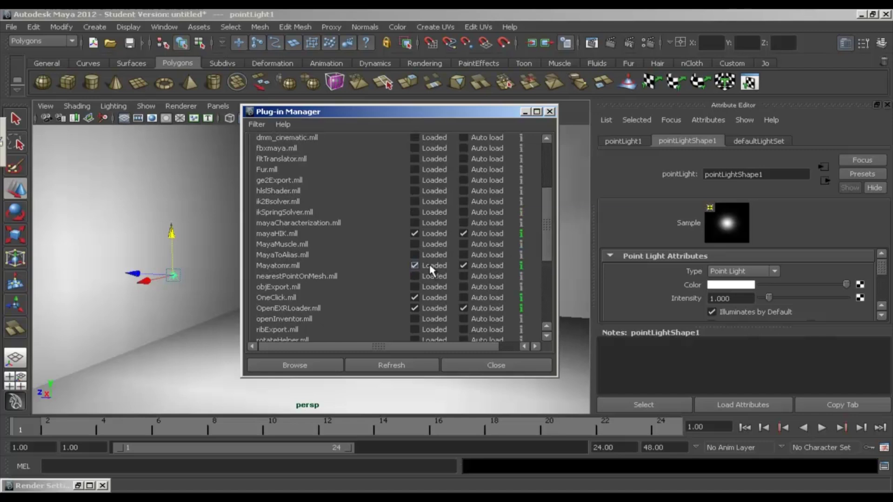
# Close the Plug-in Manager, restore the render settings window and turn off Enable Default Light in the common render options
pyautogui.click(502, 366)
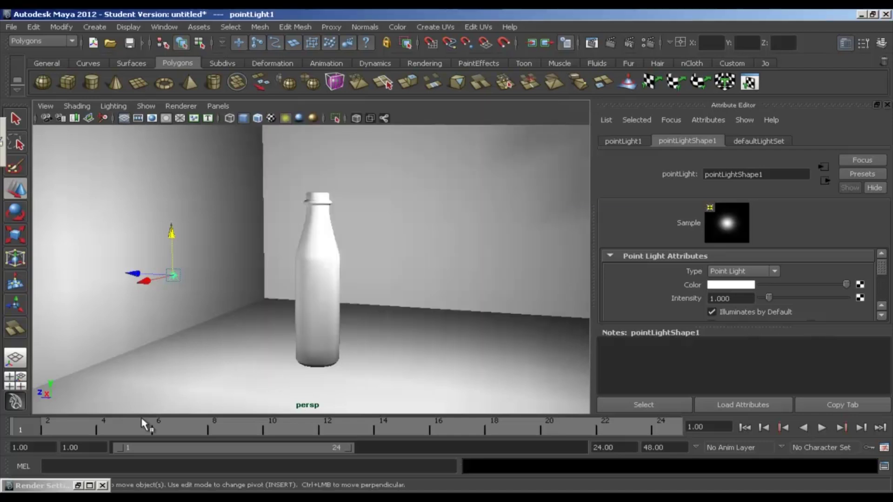
pyautogui.click(78, 486)
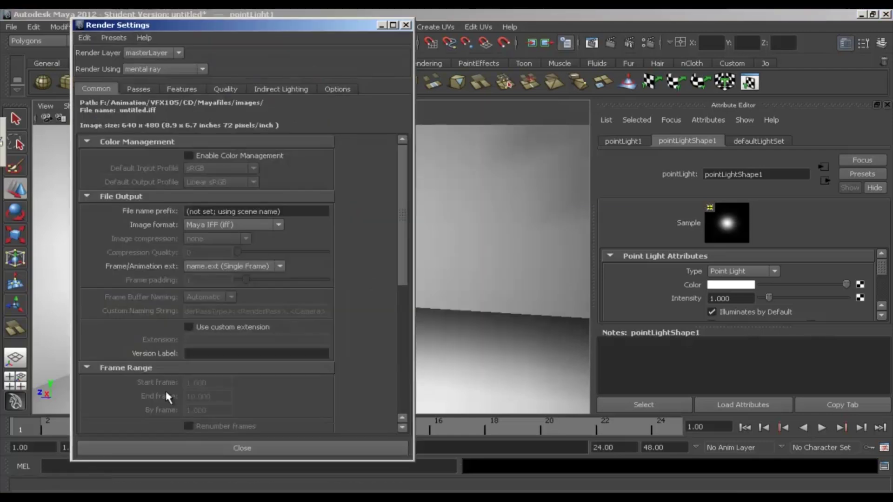
pyautogui.click(164, 69)
pyautogui.moveTo(402, 218); pyautogui.dragTo(401, 393)
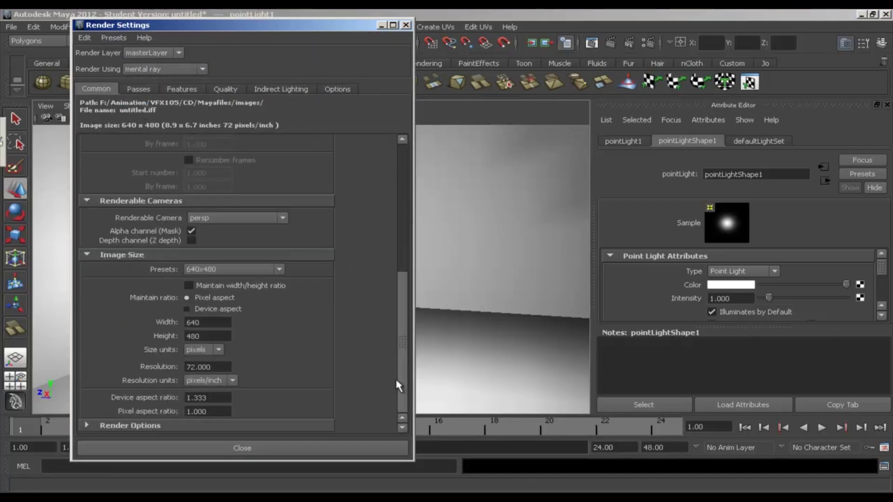
pyautogui.click(275, 425)
pyautogui.click(232, 364)
pyautogui.scroll(3, 185, 168)
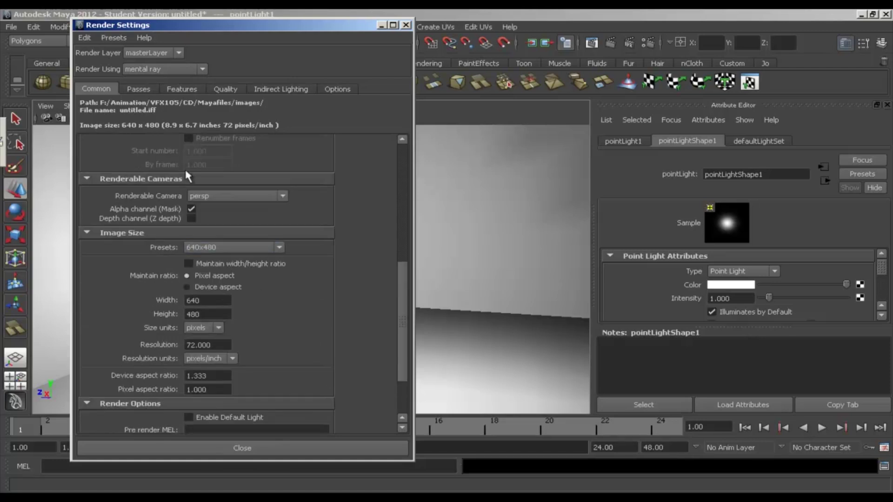
# Apply the Preview: Caustics quality preset and raise the Max Sample Level to 3
pyautogui.click(179, 90)
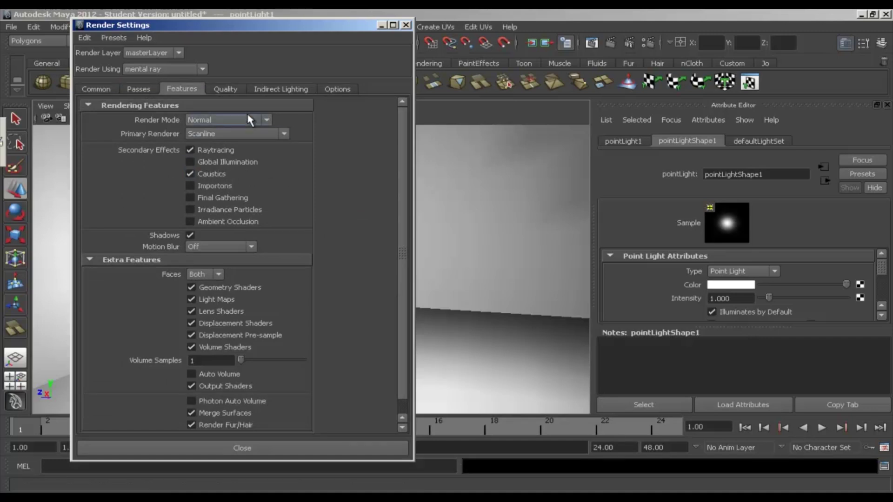
pyautogui.click(228, 89)
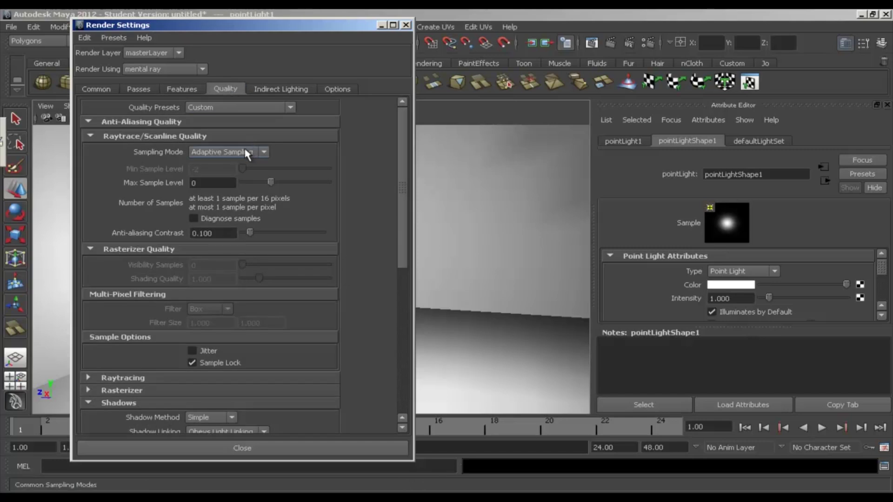
pyautogui.click(251, 152)
pyautogui.click(245, 153)
pyautogui.click(237, 108)
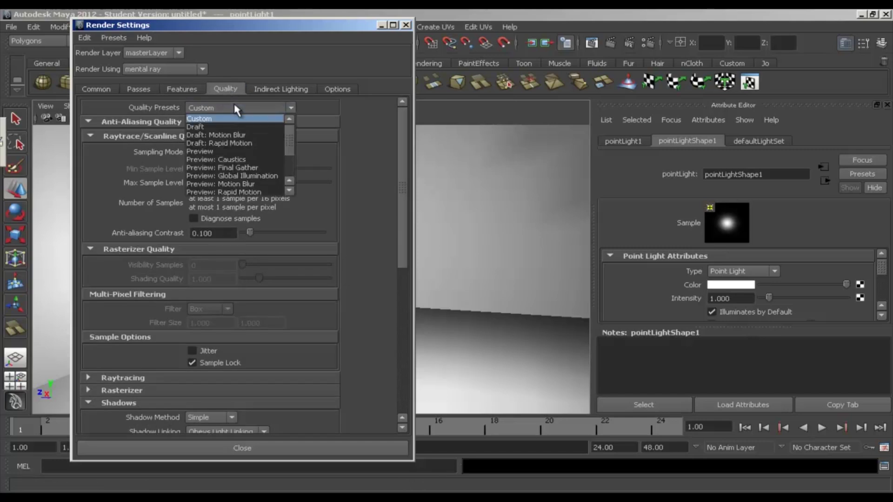
pyautogui.scroll(-1, 242, 165)
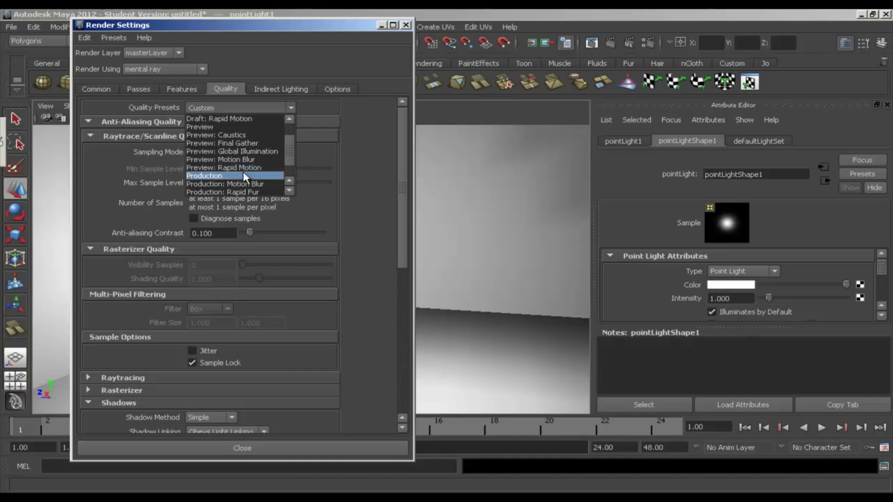
pyautogui.click(248, 136)
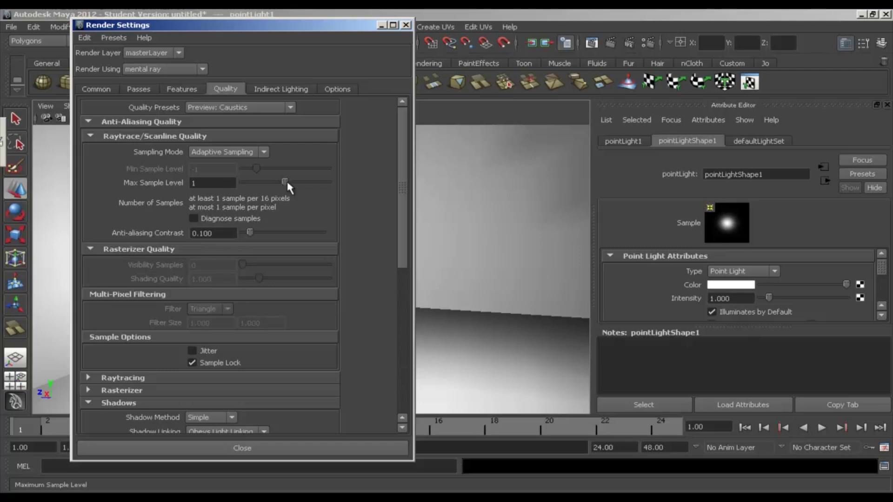
pyautogui.moveTo(314, 183); pyautogui.dragTo(308, 185)
# Set the raytracing limits to 6 reflections and 5 refractions in the quality settings
pyautogui.scroll(-4, 330, 266)
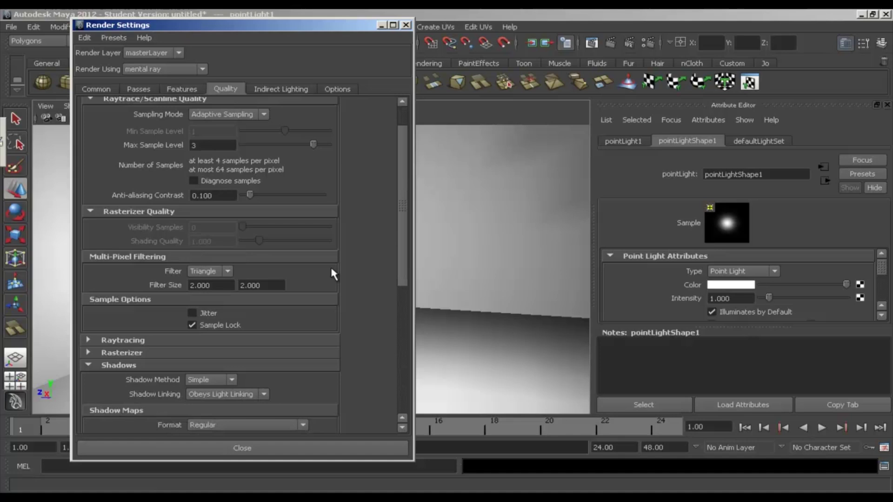
pyautogui.scroll(-2, 331, 269)
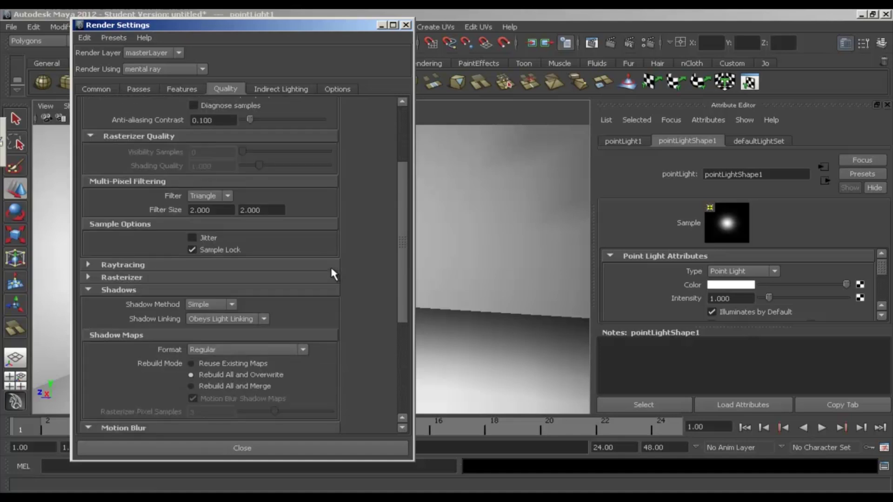
pyautogui.click(132, 264)
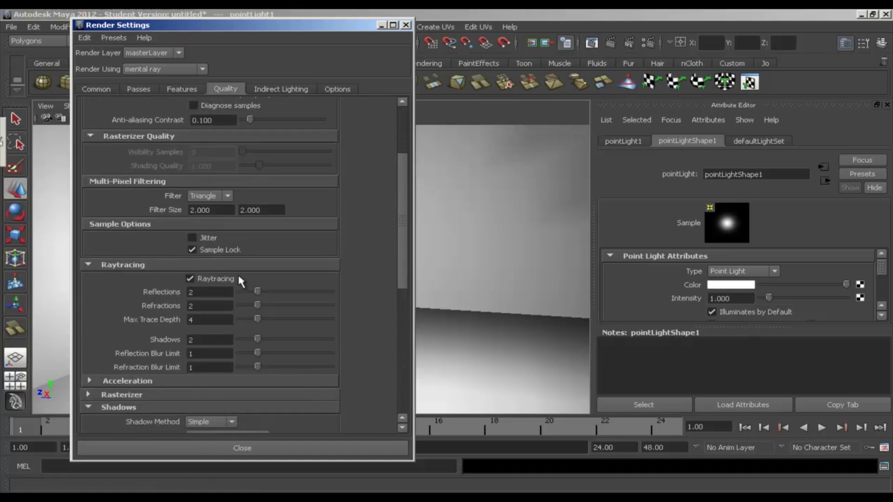
pyautogui.moveTo(257, 291); pyautogui.dragTo(264, 289)
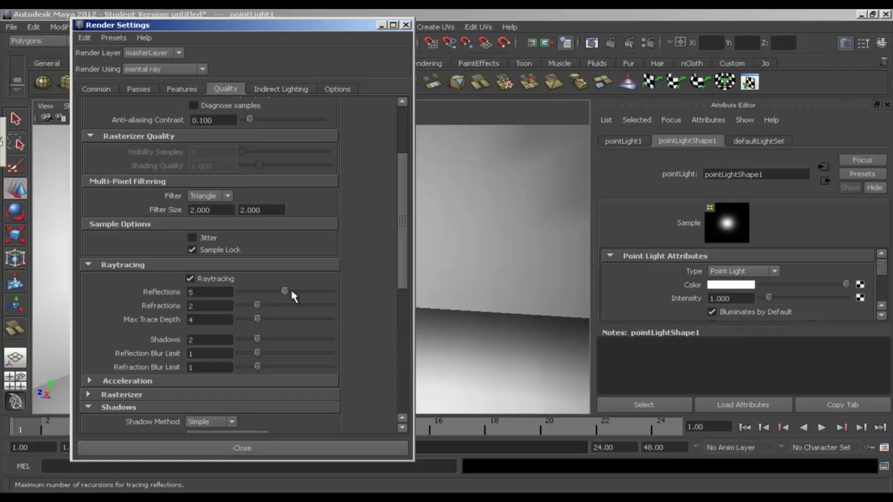
pyautogui.moveTo(261, 306); pyautogui.dragTo(272, 303)
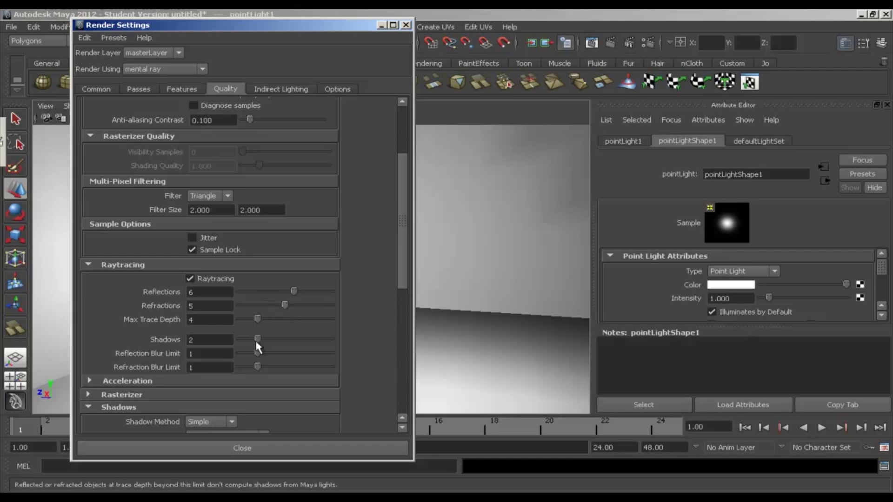
pyautogui.scroll(4, 255, 333)
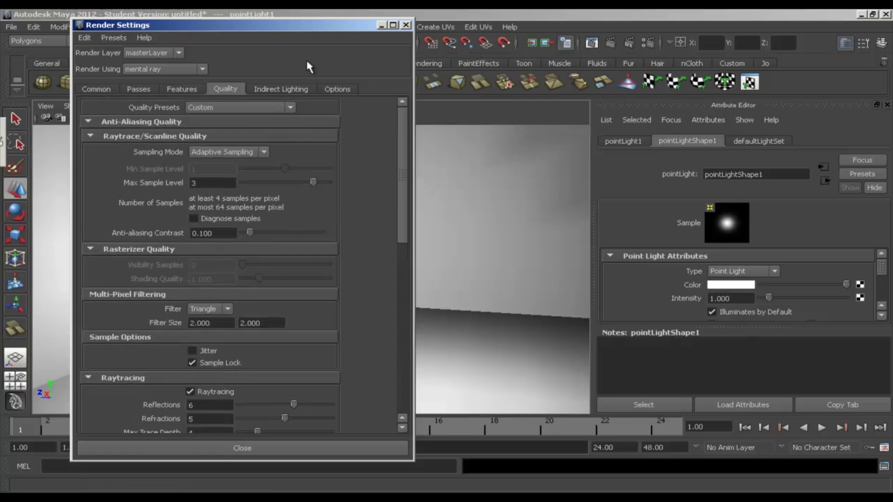
# Set the caustics accuracy to 900 in the indirect lighting settings
pyautogui.click(288, 88)
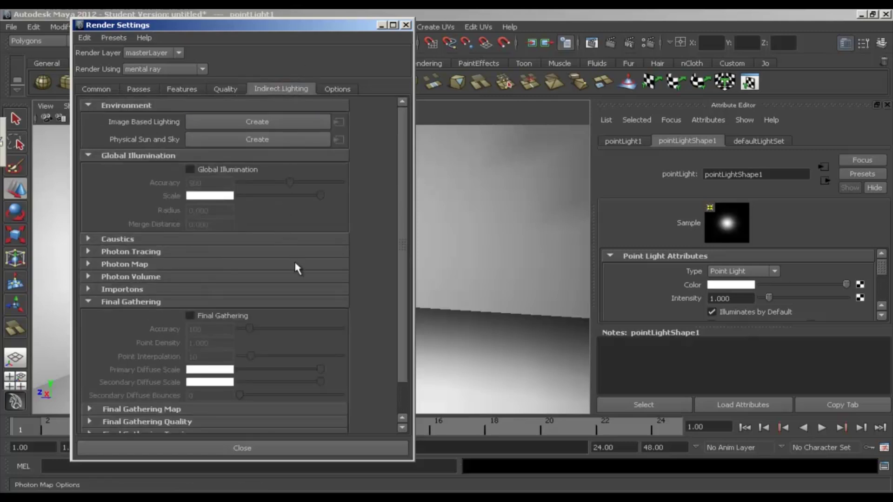
pyautogui.scroll(-2, 286, 262)
pyautogui.click(179, 205)
pyautogui.click(190, 217)
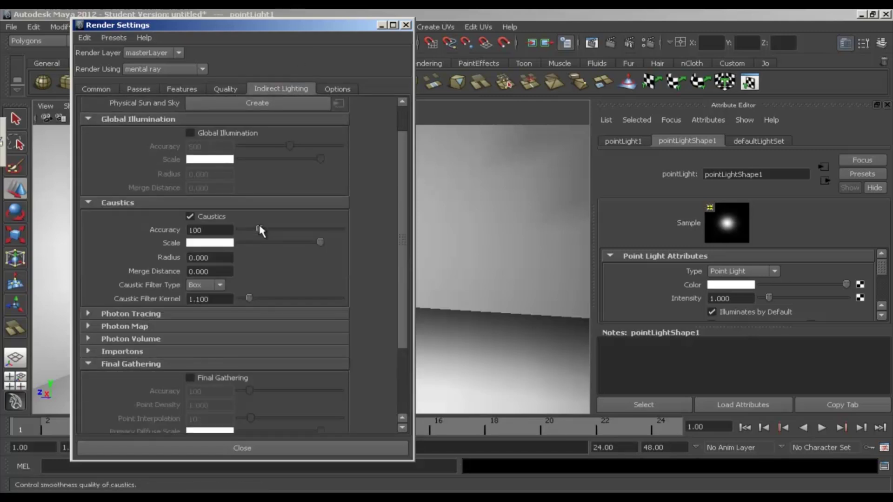
pyautogui.doubleClick(216, 229)
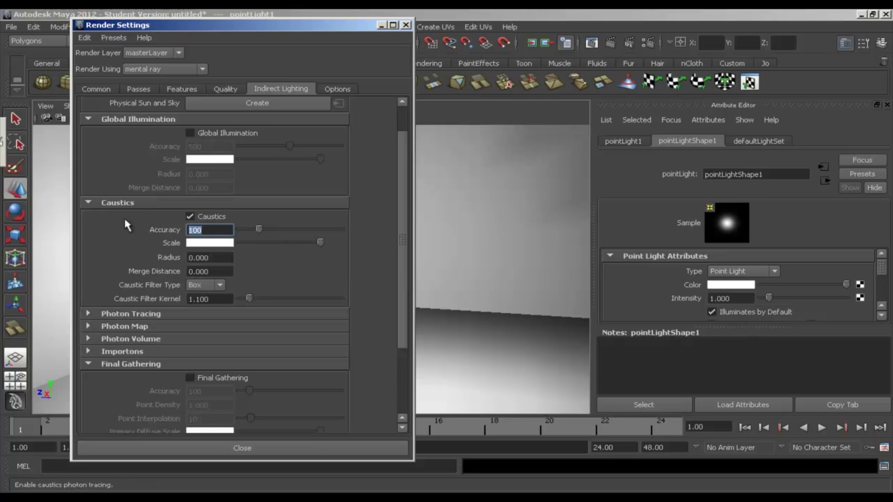
pyautogui.write('900')
pyautogui.press('Return')
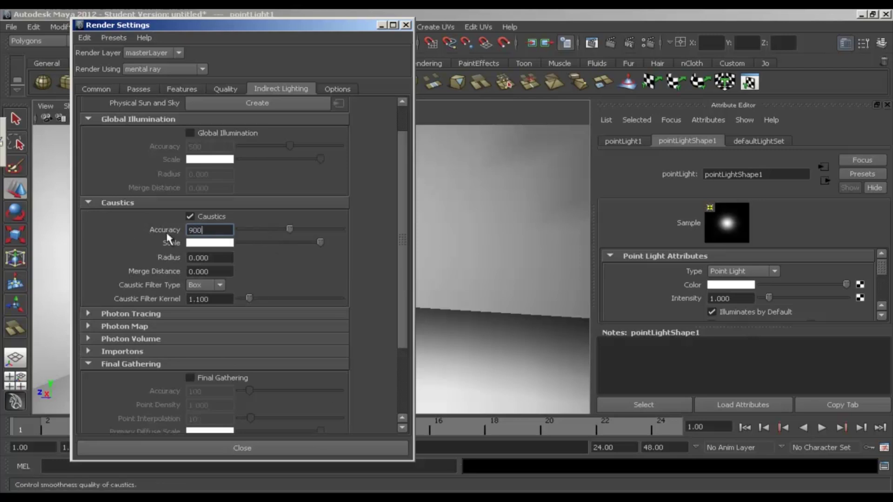
# Check the remaining indirect lighting options and the rendering features, and close the render settings
pyautogui.scroll(-3, 269, 263)
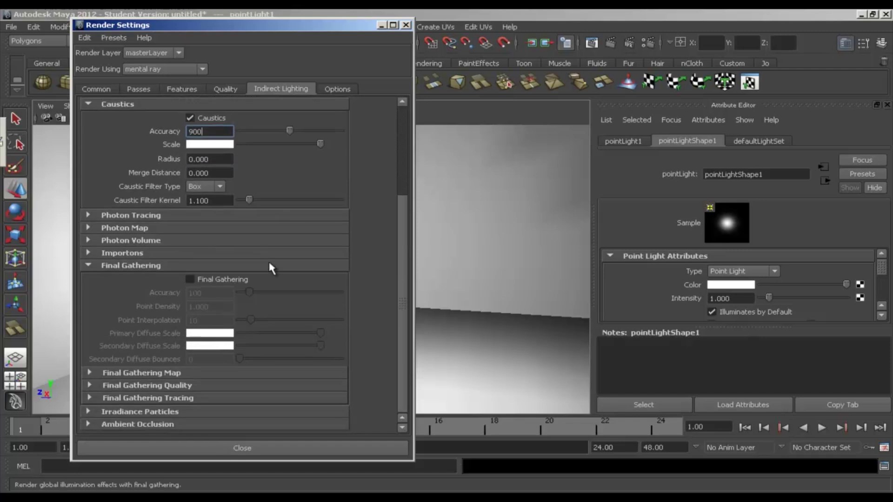
pyautogui.scroll(5, 244, 263)
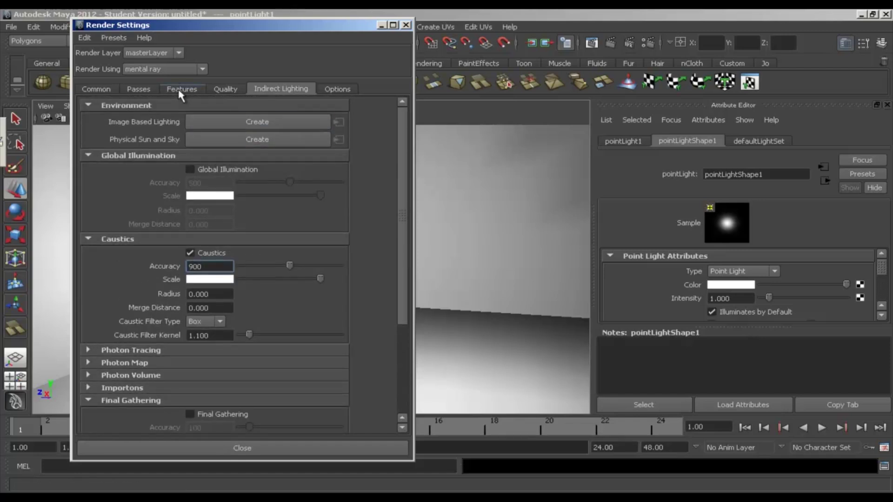
pyautogui.click(181, 90)
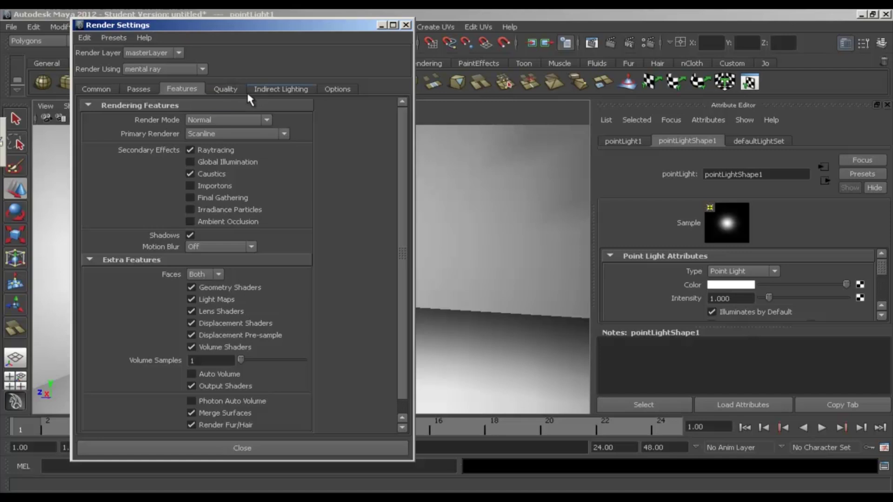
pyautogui.click(405, 25)
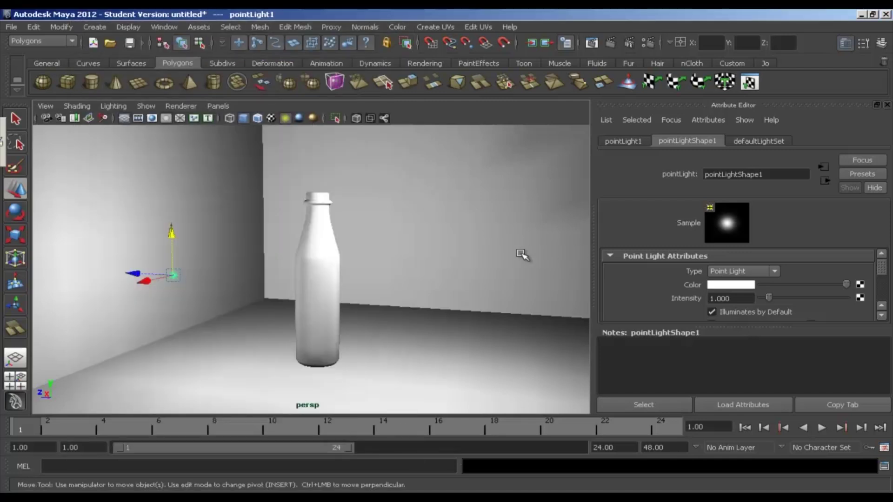
# Select the spot light and enable ray trace shadows with 10 shadow rays and a ray depth limit of 2
pyautogui.keyDown('alt'); pyautogui.moveTo(482, 265); pyautogui.dragTo(552, 250); pyautogui.keyUp('alt')
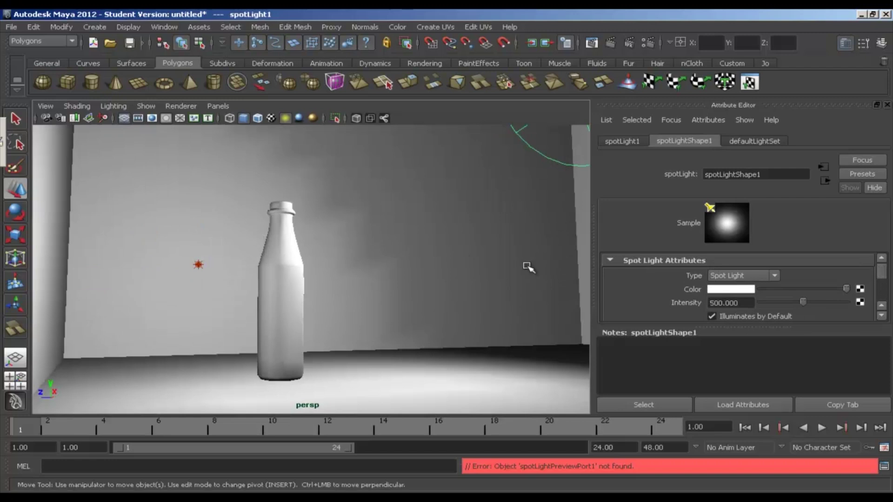
pyautogui.keyDown('alt'); pyautogui.moveTo(528, 265); pyautogui.dragTo(498, 277); pyautogui.keyUp('alt')
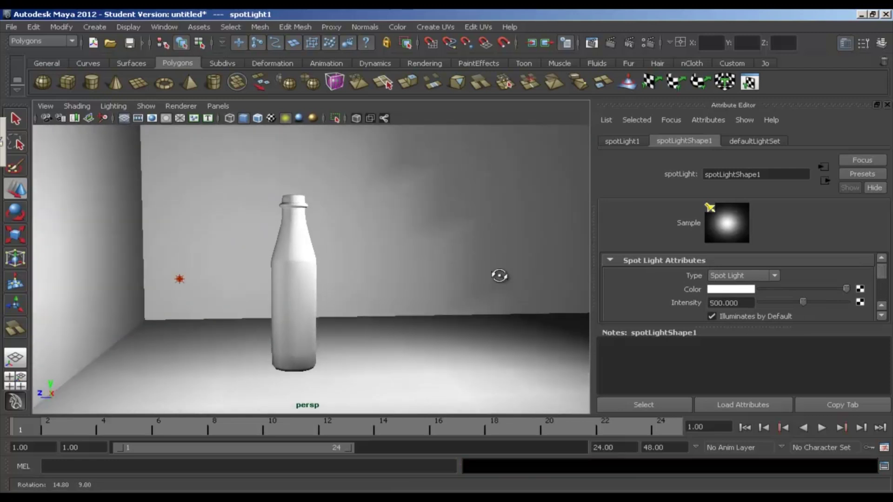
pyautogui.scroll(-5, 805, 294)
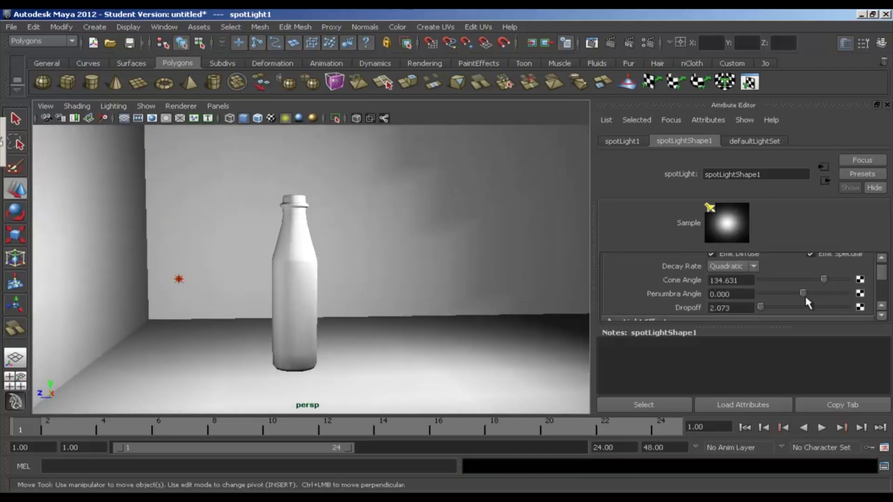
pyautogui.scroll(-8, 806, 299)
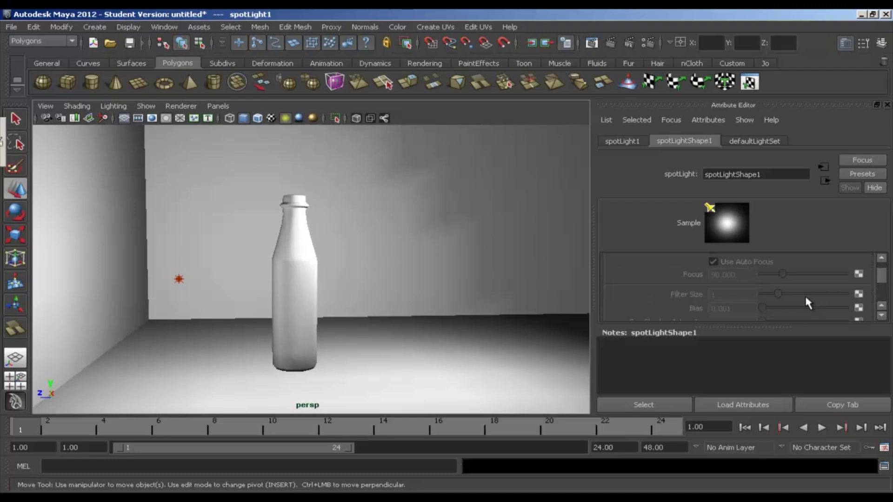
pyautogui.scroll(-3, 805, 294)
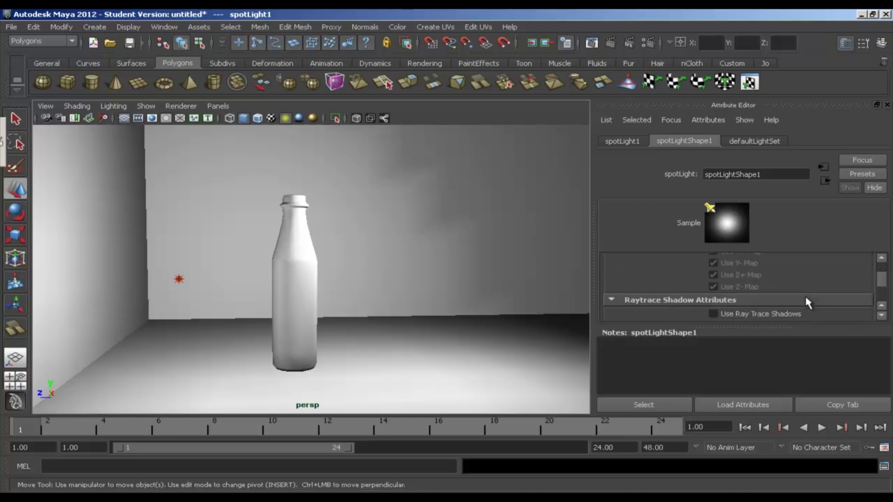
pyautogui.scroll(-2, 763, 286)
pyautogui.click(759, 276)
pyautogui.scroll(-2, 744, 301)
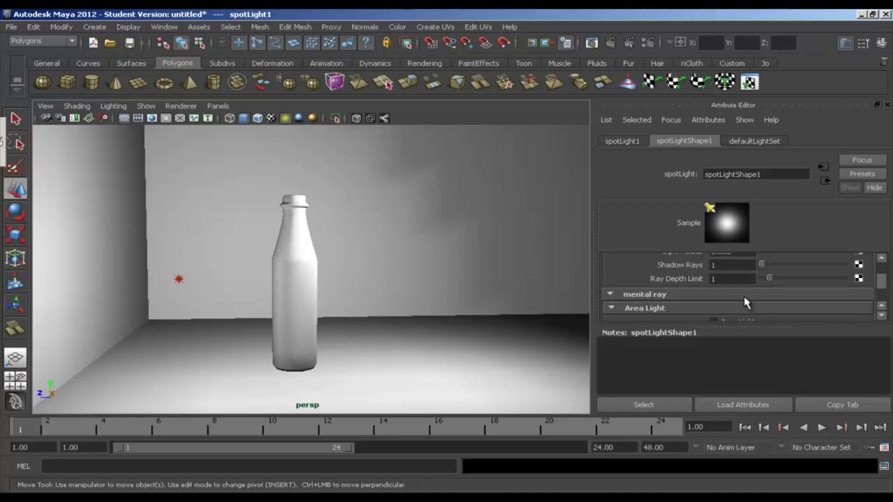
pyautogui.scroll(2, 741, 282)
pyautogui.click(731, 304)
pyautogui.moveTo(767, 307)
pyautogui.mouseDown()
pyautogui.moveTo(793, 305)
pyautogui.moveTo(780, 305)
pyautogui.moveTo(780, 317)
pyautogui.mouseUp()
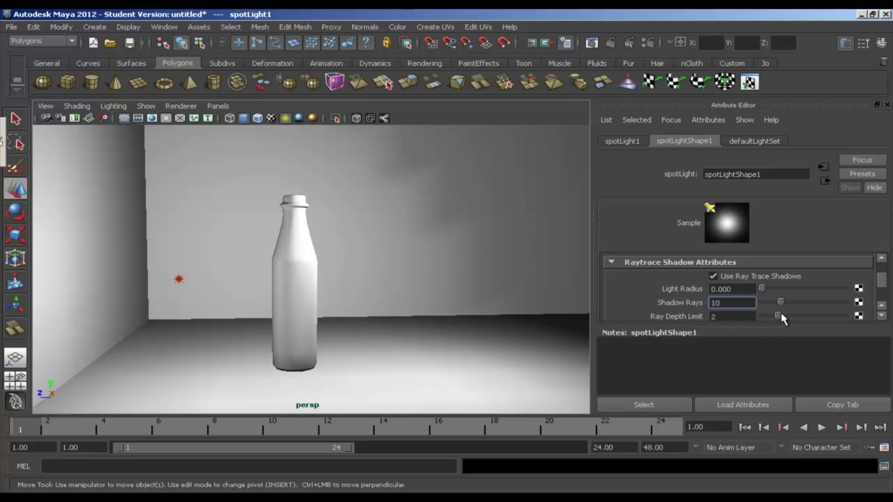
# Enable Emit Photons on the spot light with 20000 caustic photons and hide the Attribute Editor
pyautogui.scroll(-3, 746, 296)
pyautogui.click(744, 294)
pyautogui.scroll(-2, 746, 296)
pyautogui.scroll(-3, 749, 297)
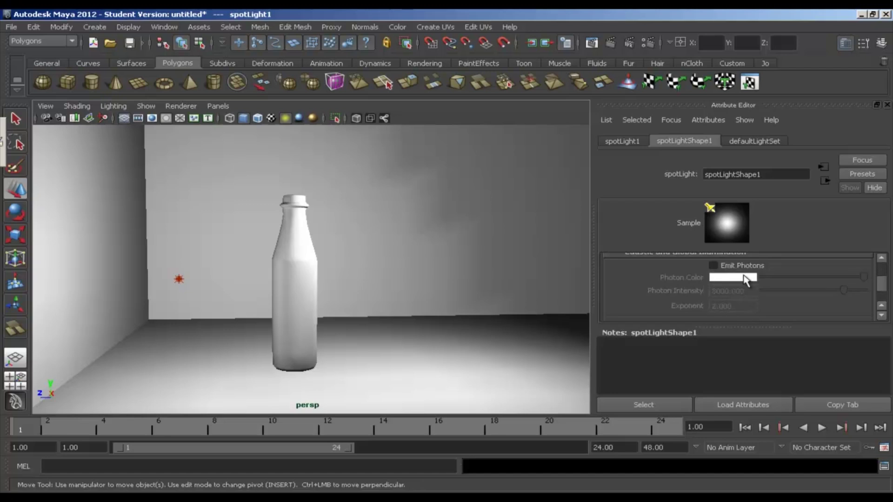
pyautogui.click(713, 265)
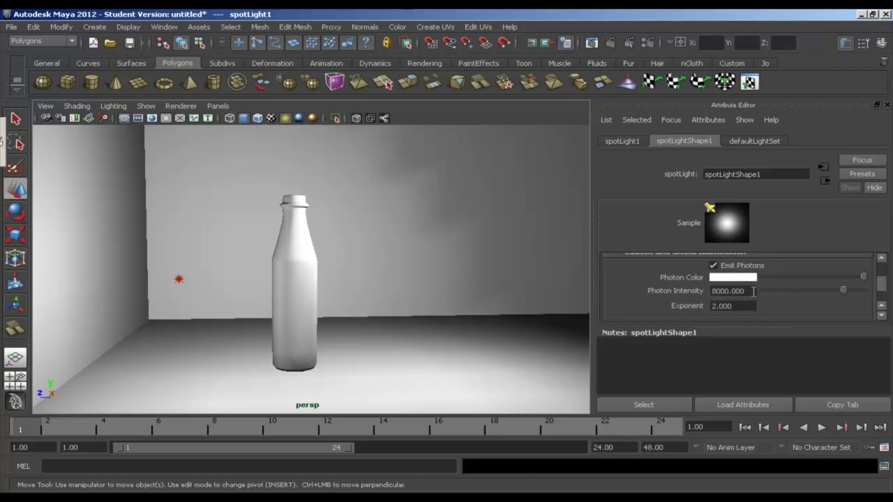
pyautogui.scroll(-2, 792, 309)
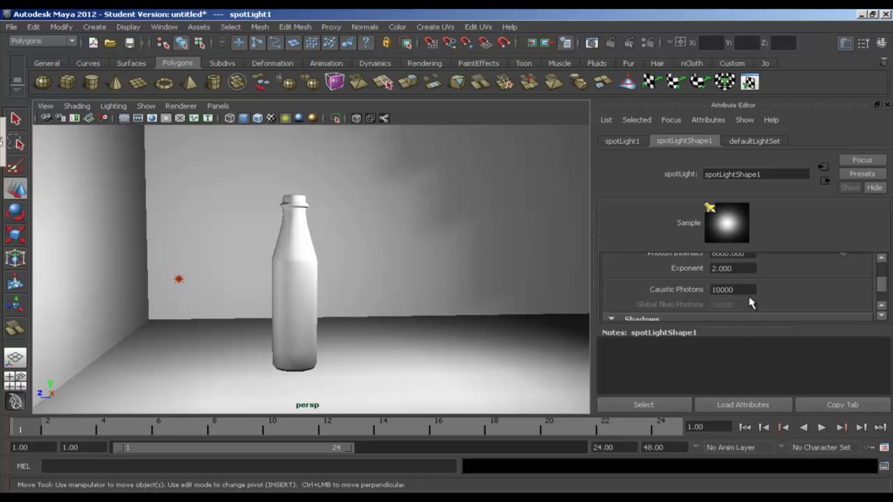
pyautogui.doubleClick(746, 290)
pyautogui.write('20000')
pyautogui.scroll(-5, 765, 293)
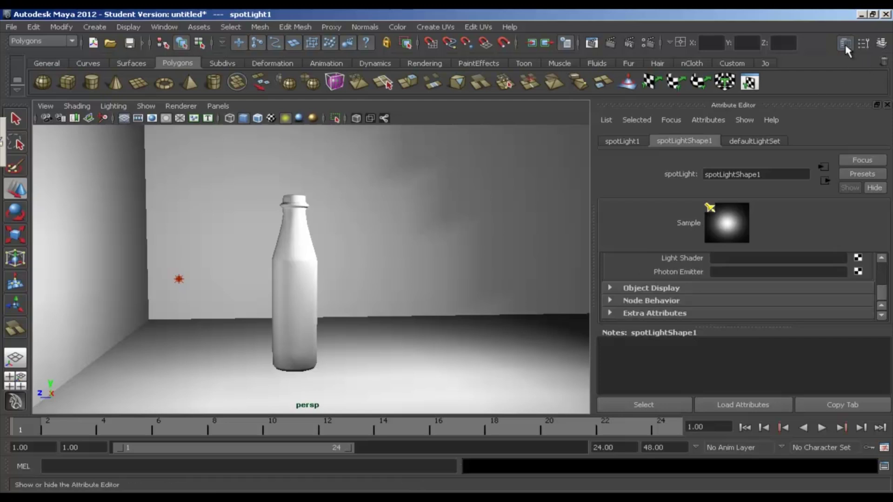
pyautogui.click(845, 44)
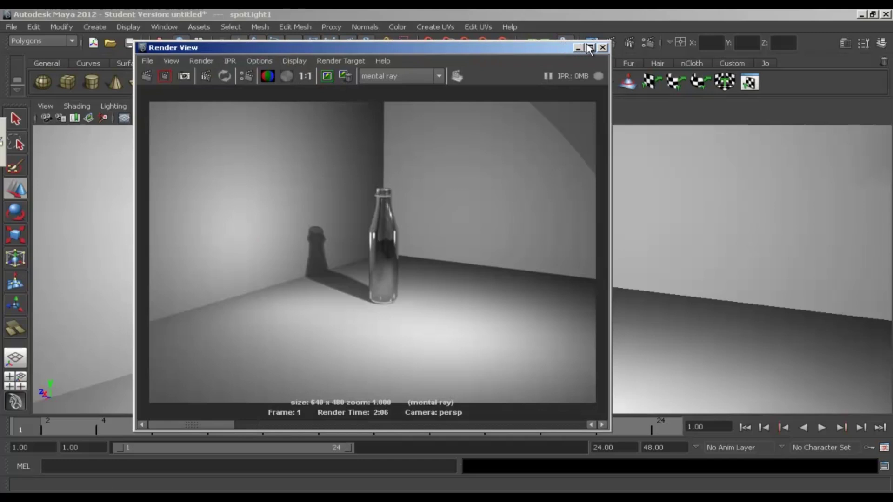
# Close the rendered image, show the spot light's attributes again and frame the bottle closer in the perspective view
pyautogui.click(603, 48)
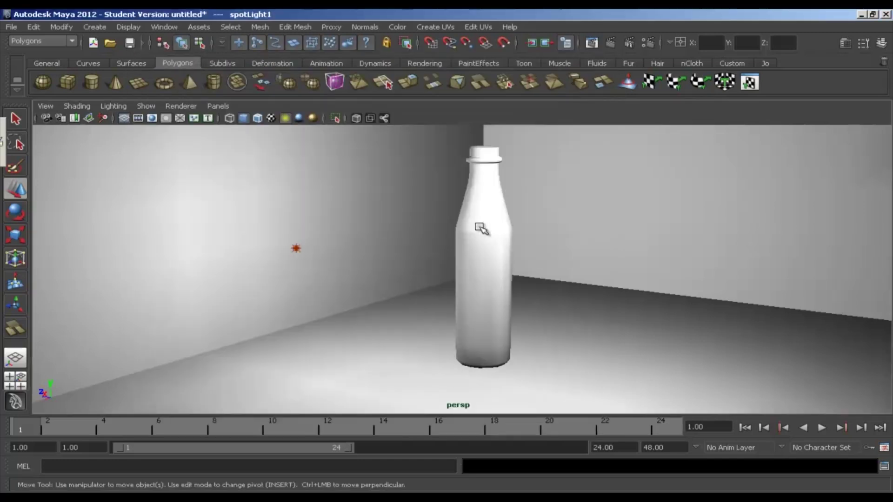
pyautogui.click(846, 44)
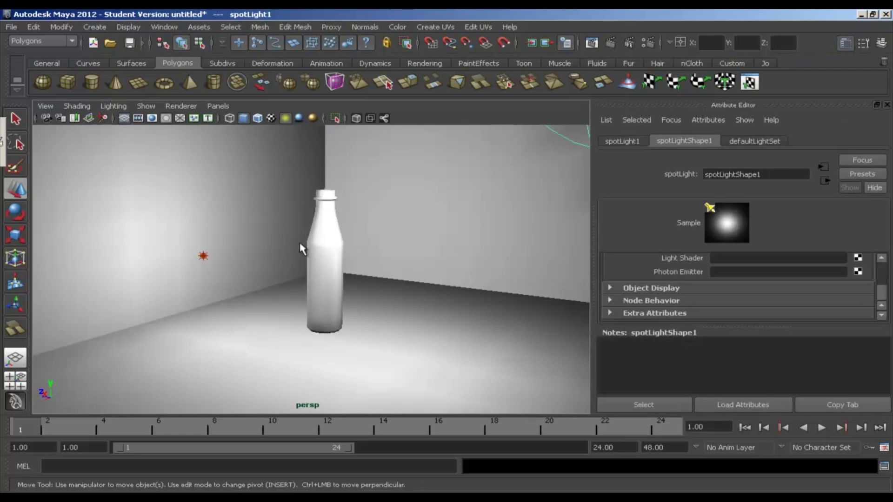
pyautogui.keyDown('alt'); pyautogui.moveTo(358, 253); pyautogui.dragTo(388, 248, button='right'); pyautogui.keyUp('alt')
pyautogui.keyDown('alt'); pyautogui.moveTo(376, 247); pyautogui.dragTo(370, 259, button='middle'); pyautogui.keyUp('alt')
pyautogui.keyDown('alt'); pyautogui.moveTo(353, 263); pyautogui.dragTo(384, 259, button='right'); pyautogui.keyUp('alt')
# Set the image size preset to 1k Square in the common render settings and render the bottle scene
pyautogui.click(649, 43)
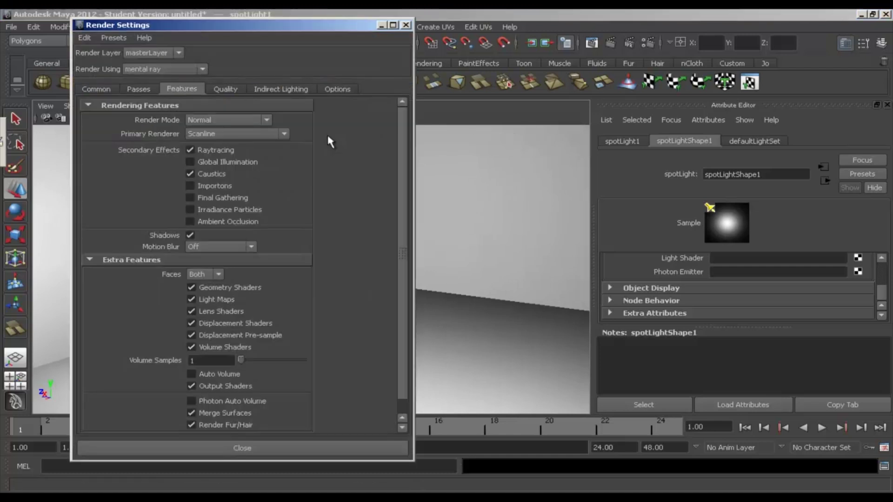
pyautogui.click(109, 92)
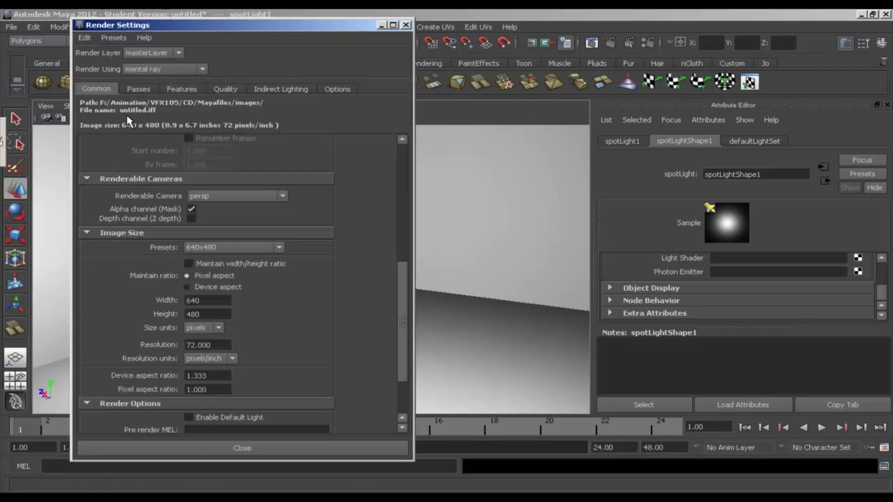
pyautogui.scroll(-2, 265, 281)
pyautogui.click(228, 210)
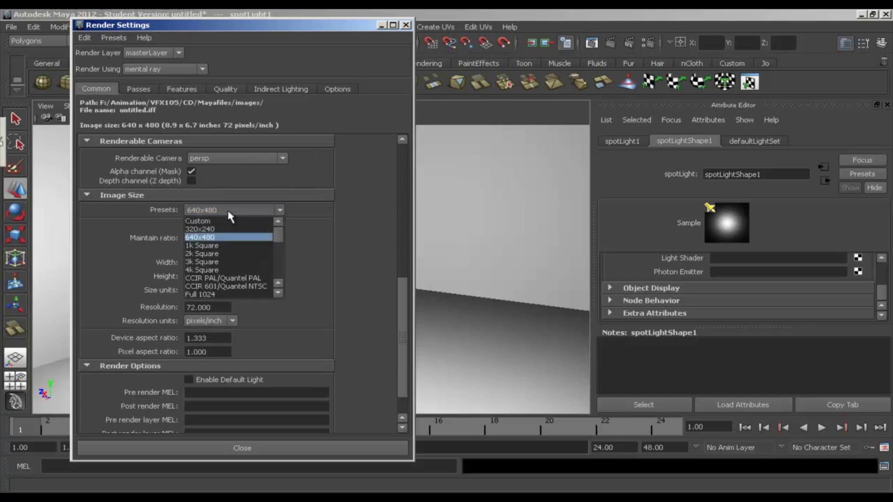
pyautogui.click(229, 214)
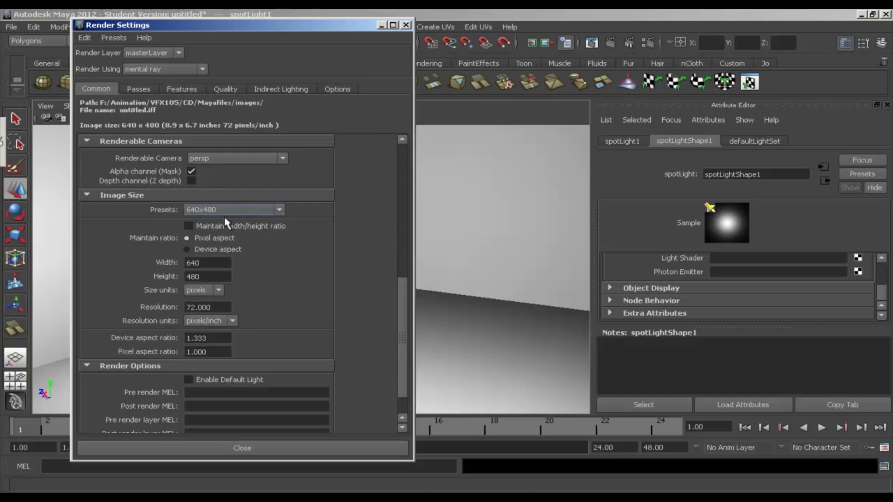
pyautogui.click(224, 212)
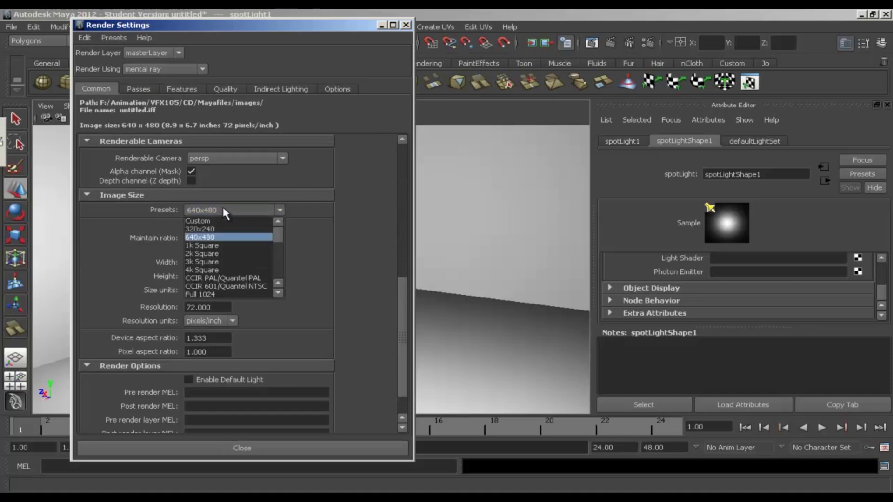
pyautogui.click(214, 246)
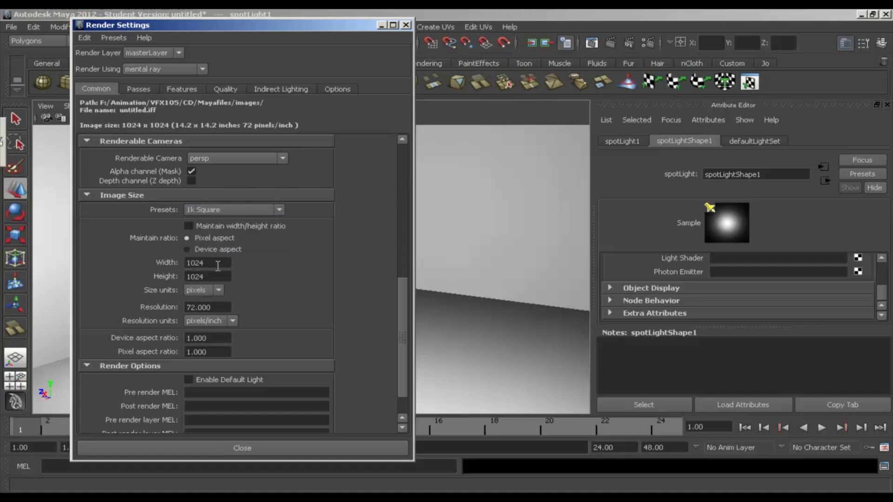
pyautogui.click(248, 446)
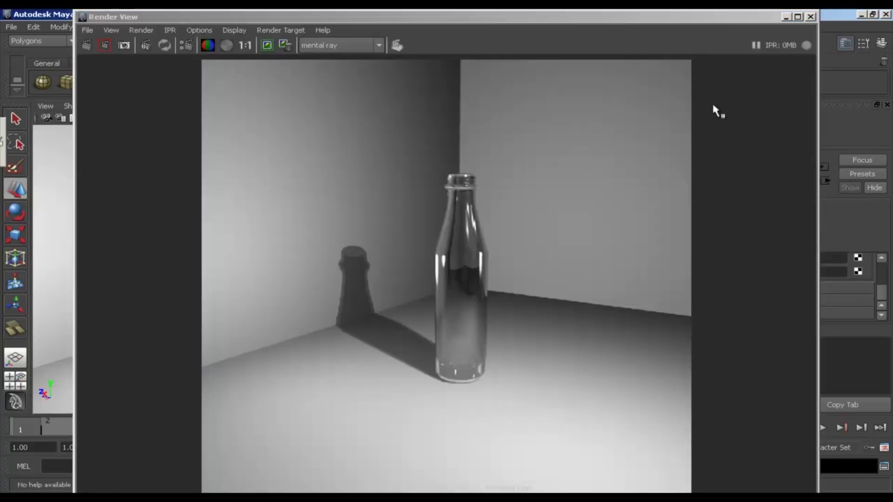
pyautogui.doubleClick(710, 18)
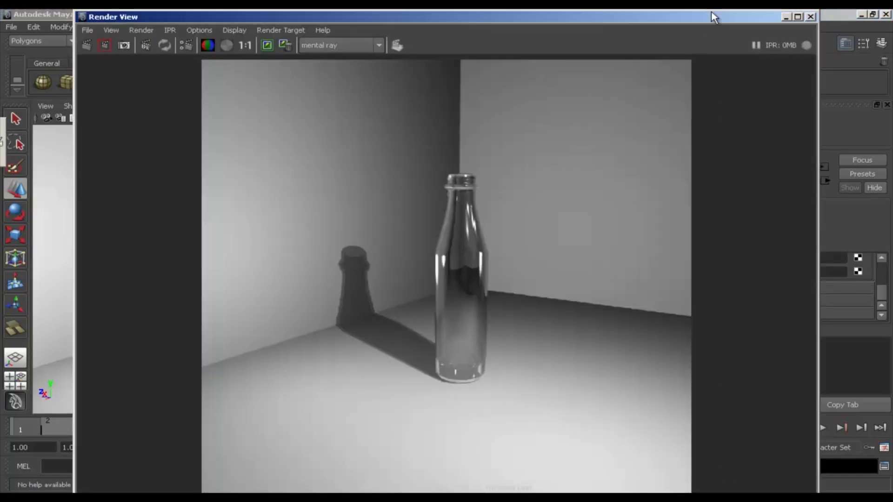